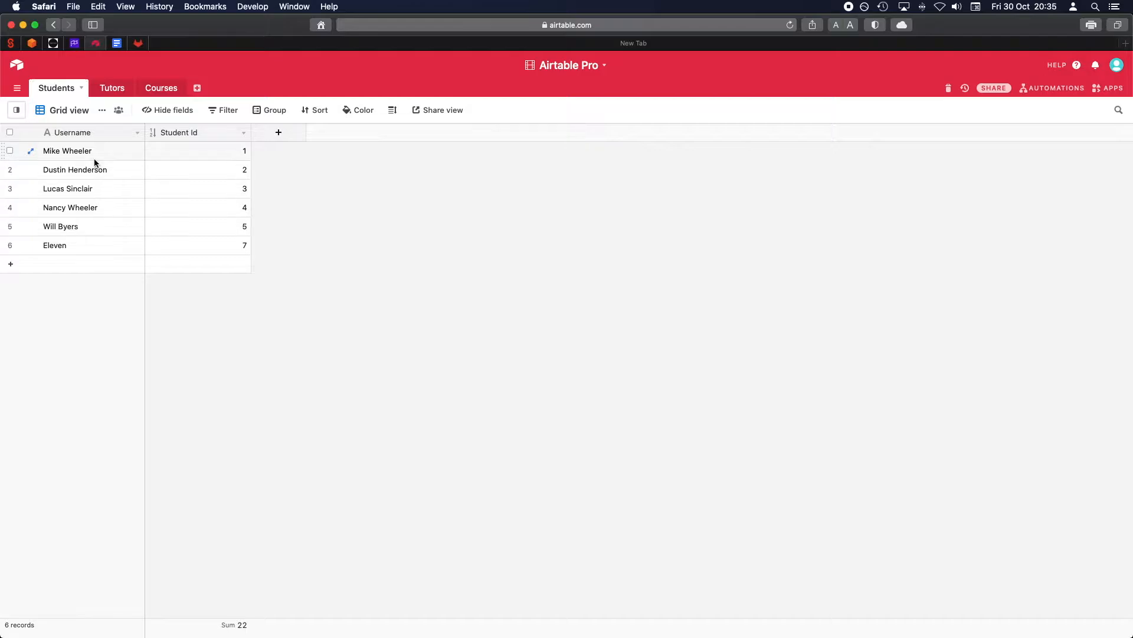
- Examine the records and fields of the Students, Tutors and Courses tables, including the Student Id field's type settings
{"action": "left_click", "coordinate": [113, 90]}
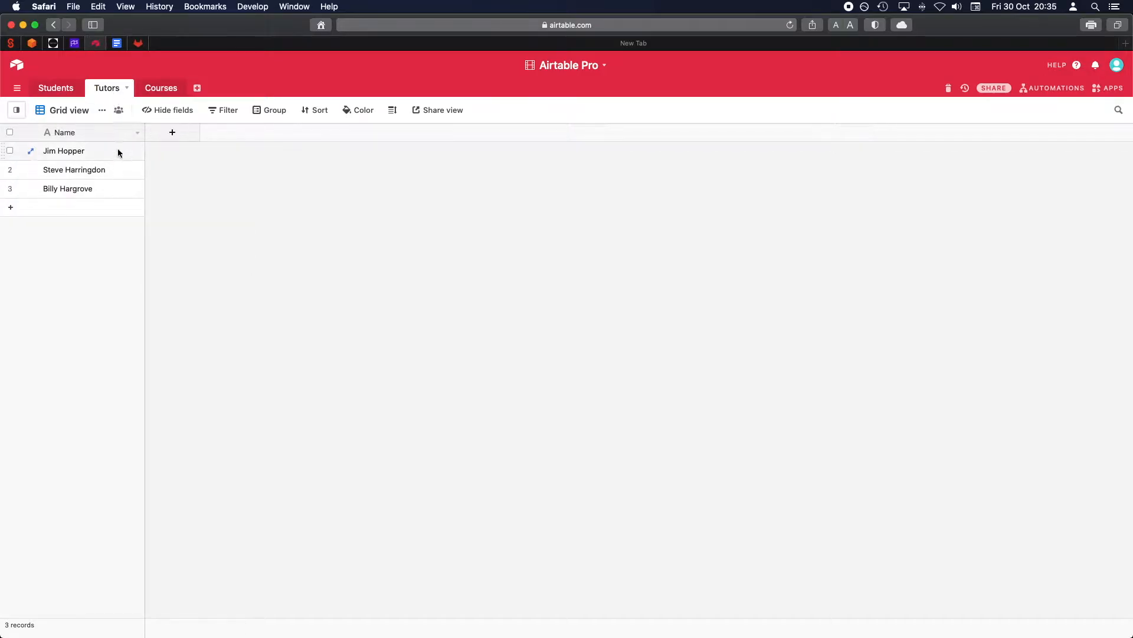
{"action": "left_click", "coordinate": [62, 93]}
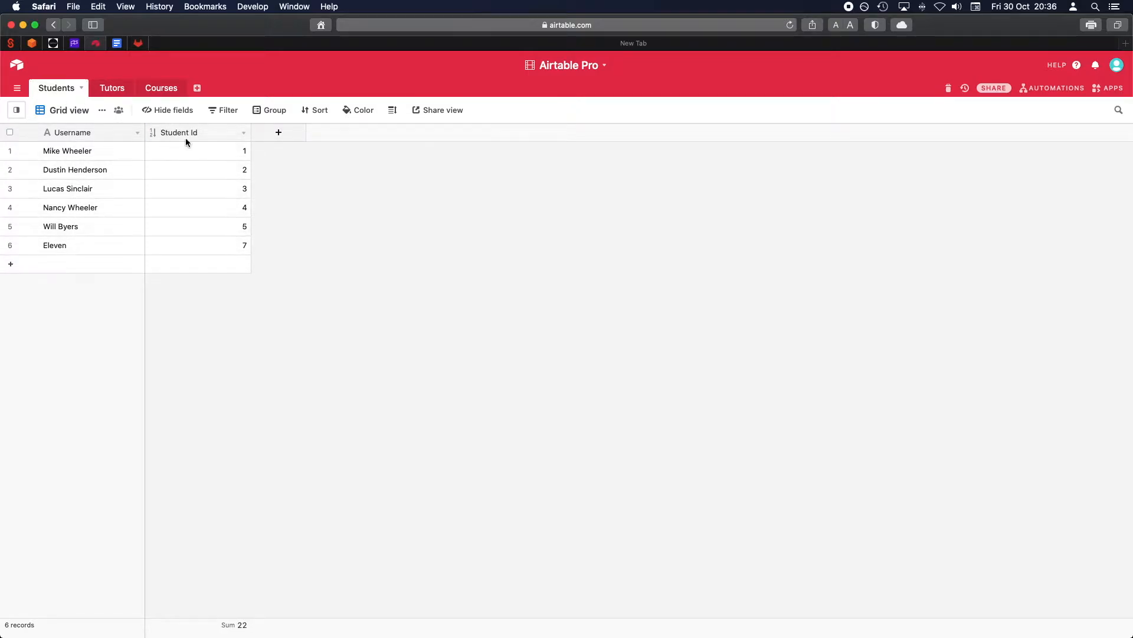
{"action": "left_click", "coordinate": [243, 136]}
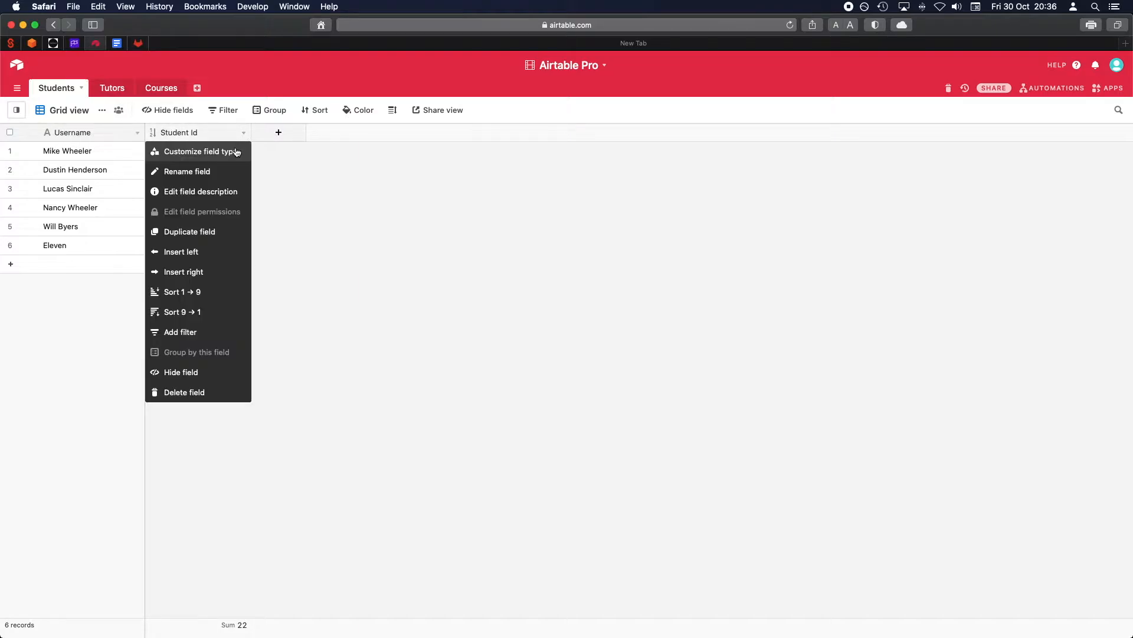
{"action": "left_click", "coordinate": [236, 152]}
{"action": "left_click", "coordinate": [304, 242]}
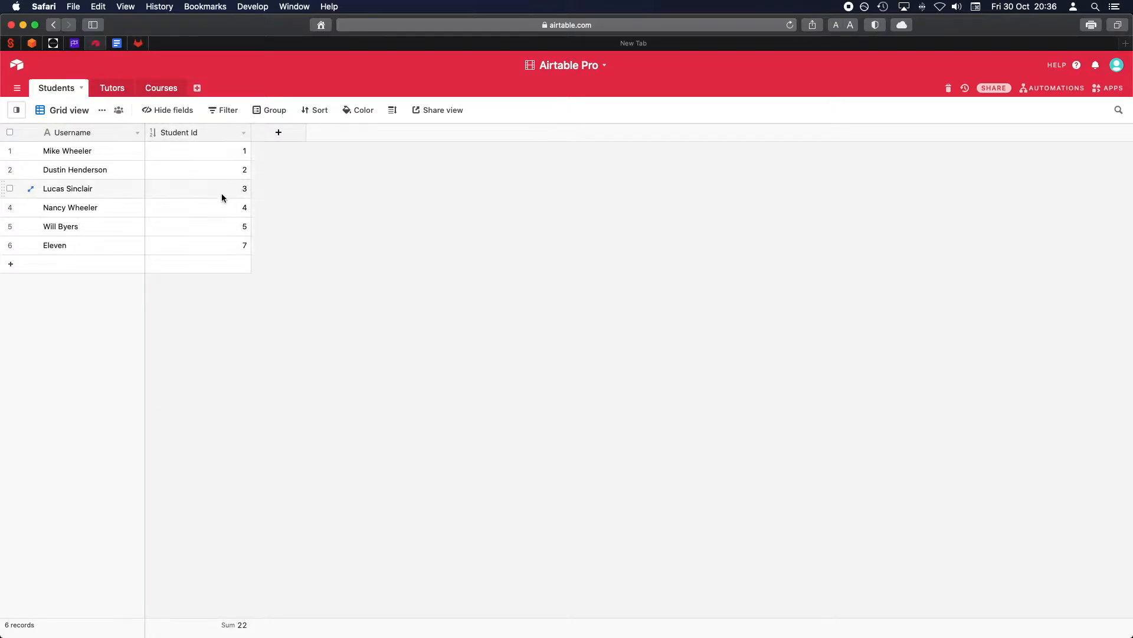
{"action": "left_click", "coordinate": [115, 95]}
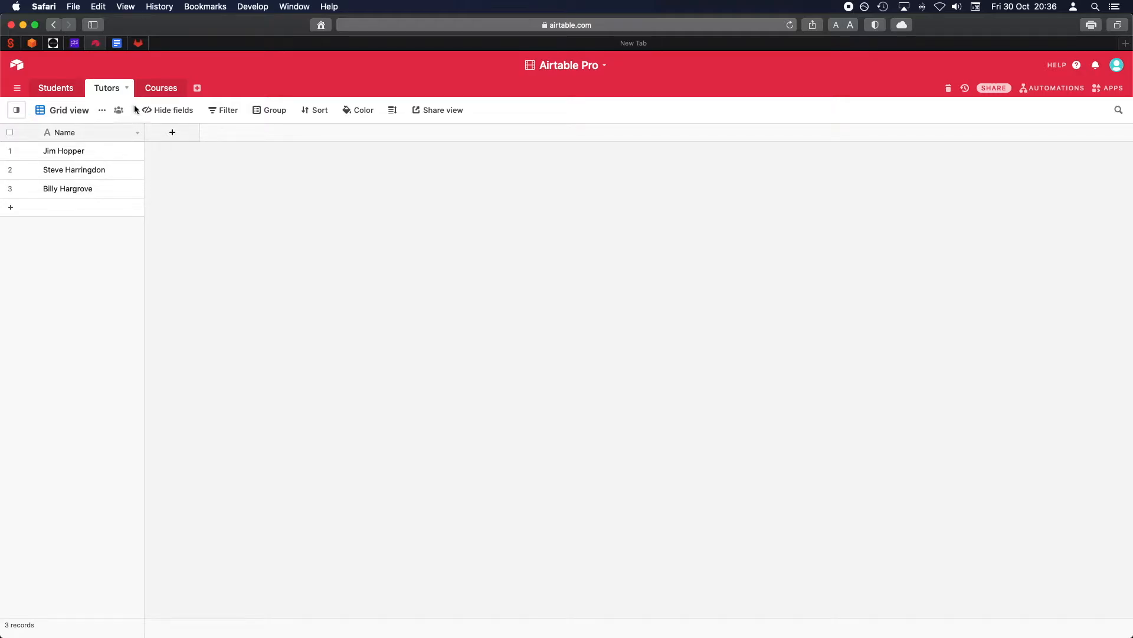
{"action": "left_click", "coordinate": [162, 88]}
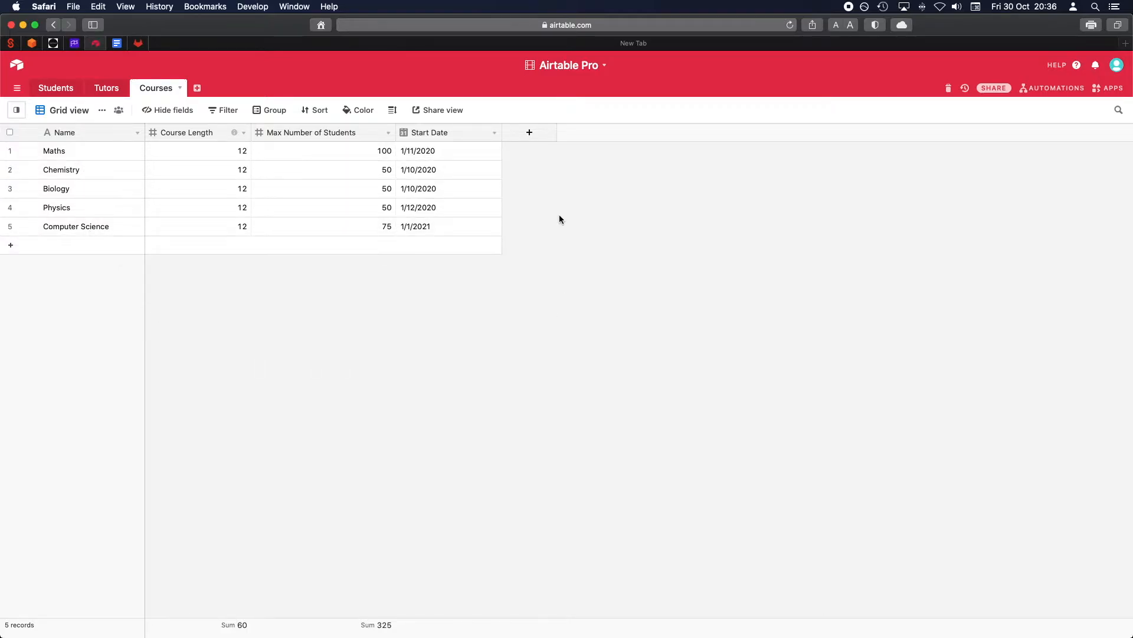
- Add a field to the Students table that links to records in Tutors, without adding any lookup fields
{"action": "left_click", "coordinate": [58, 92]}
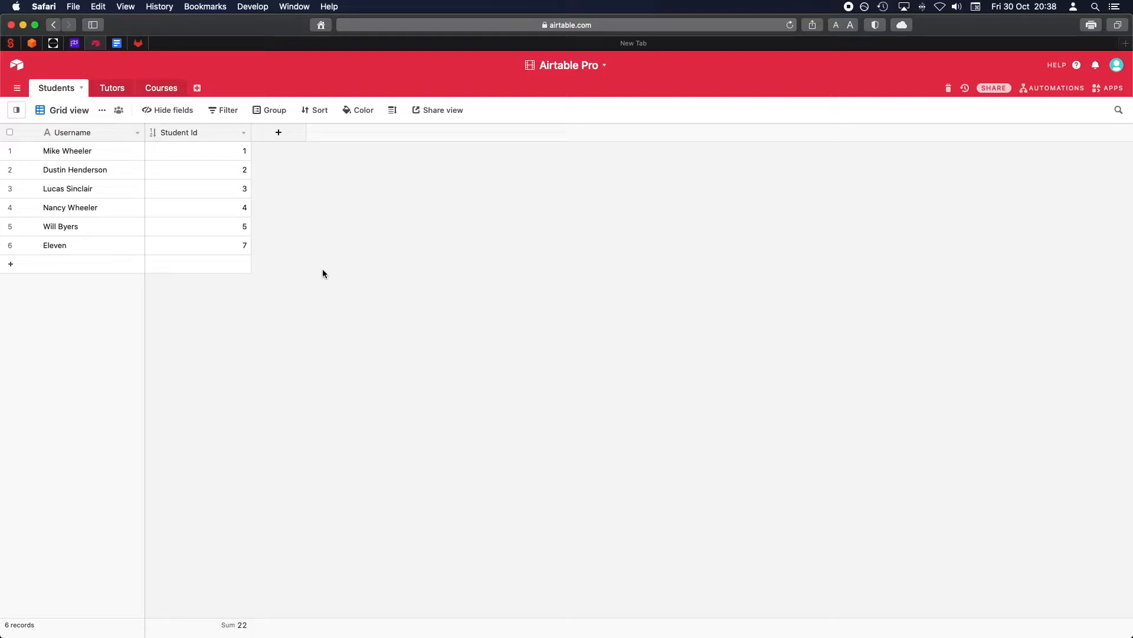
{"action": "left_click", "coordinate": [294, 136]}
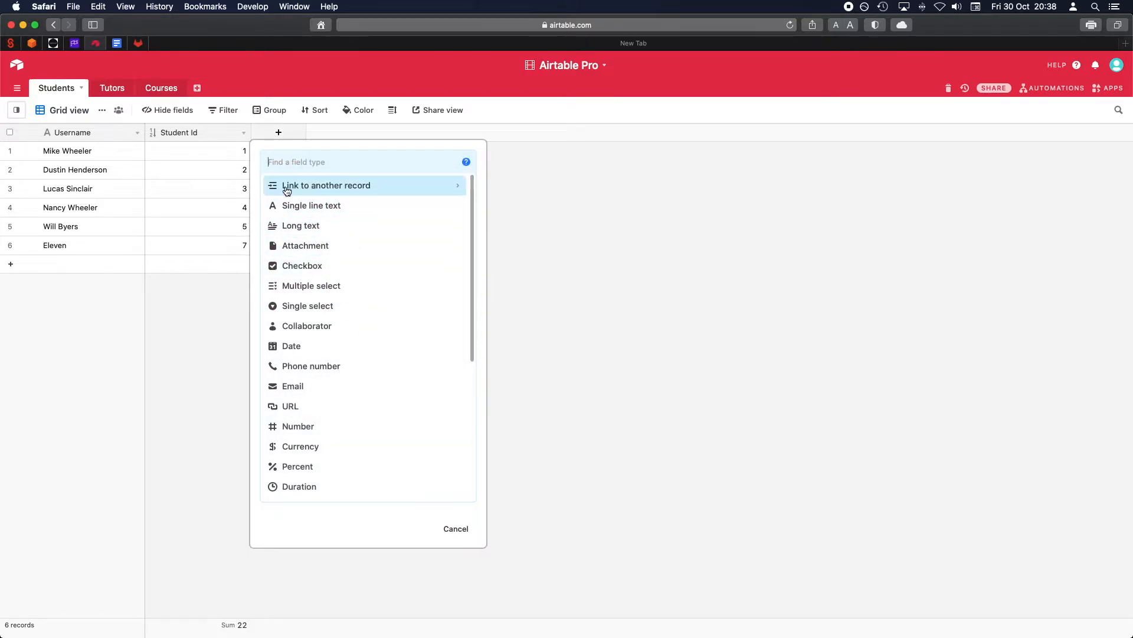
{"action": "scroll", "coordinate": [326, 246], "scroll_direction": "down", "scroll_amount": 1}
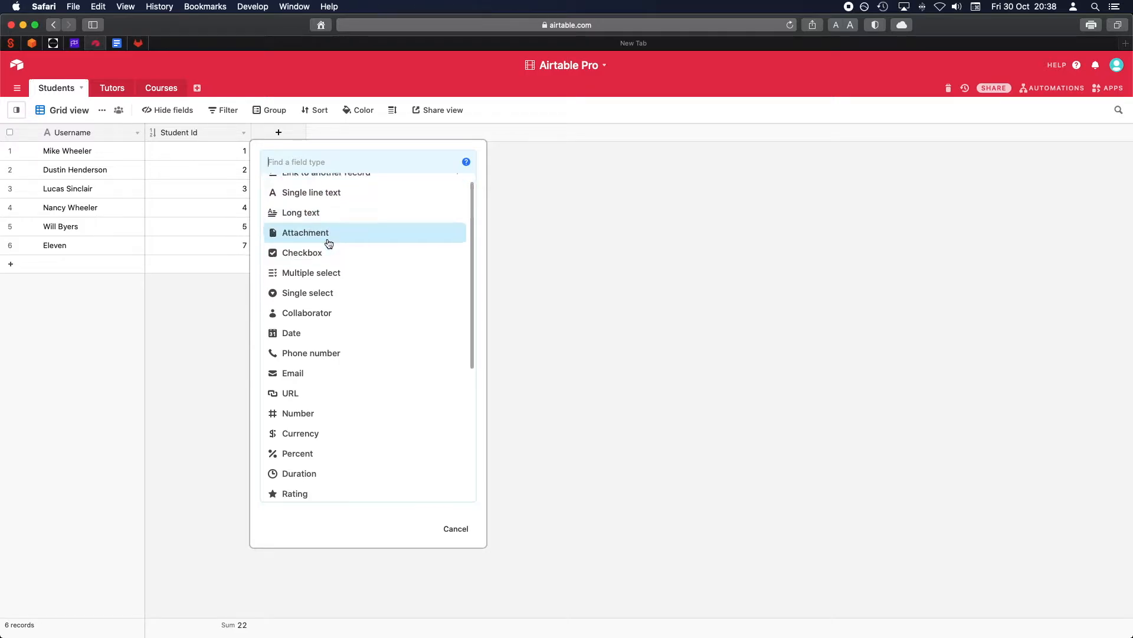
{"action": "scroll", "coordinate": [326, 246], "scroll_direction": "up", "scroll_amount": 1}
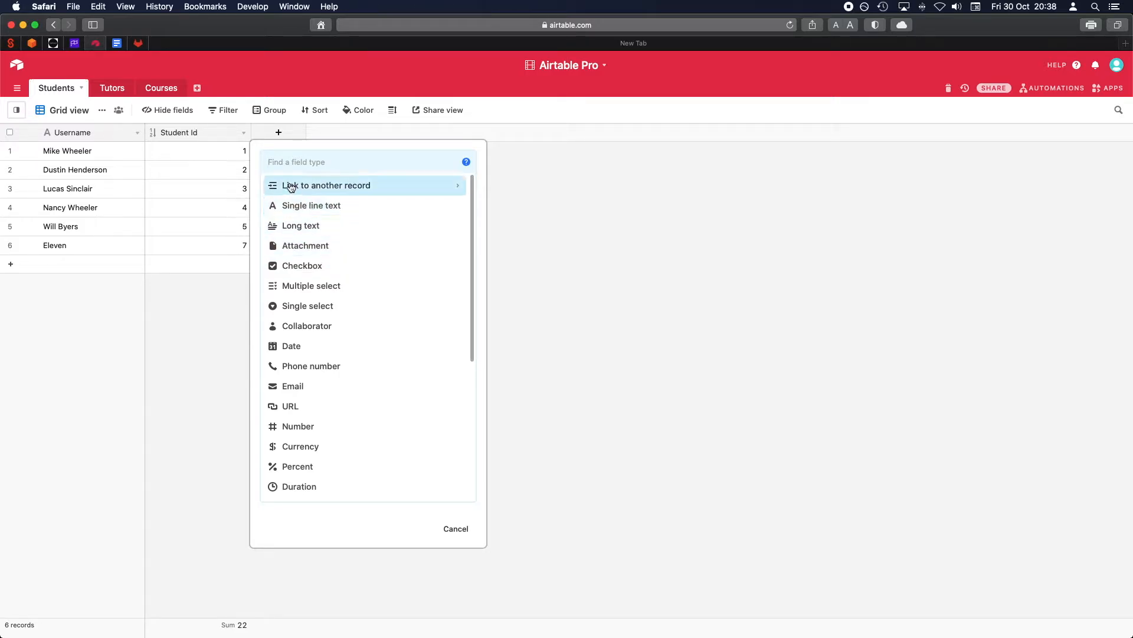
{"action": "left_click", "coordinate": [390, 186]}
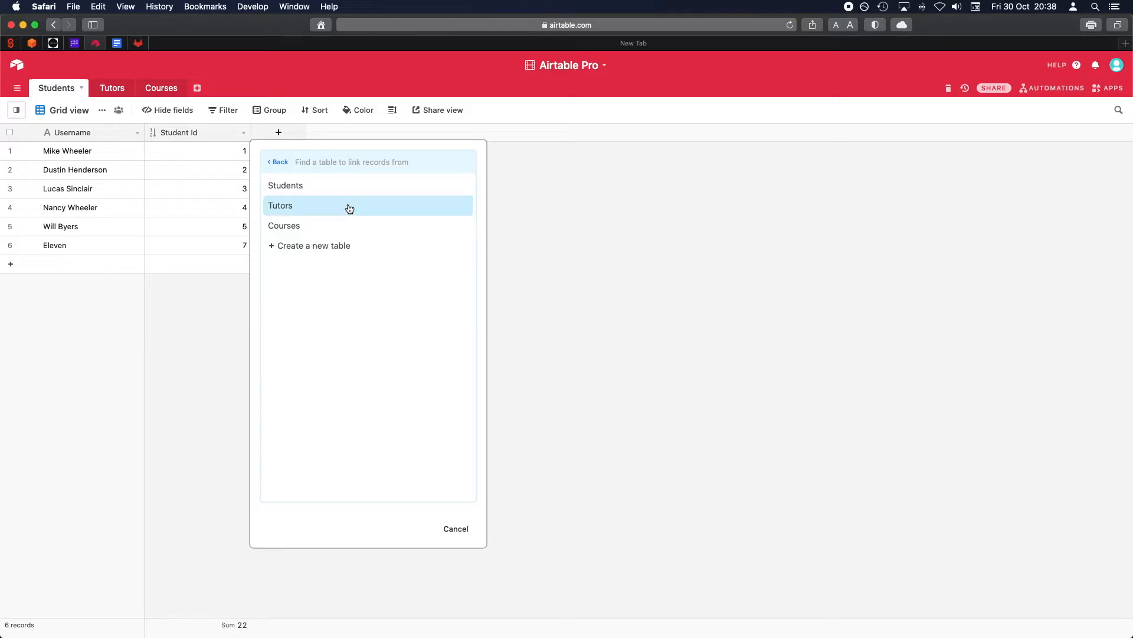
{"action": "left_click", "coordinate": [308, 207]}
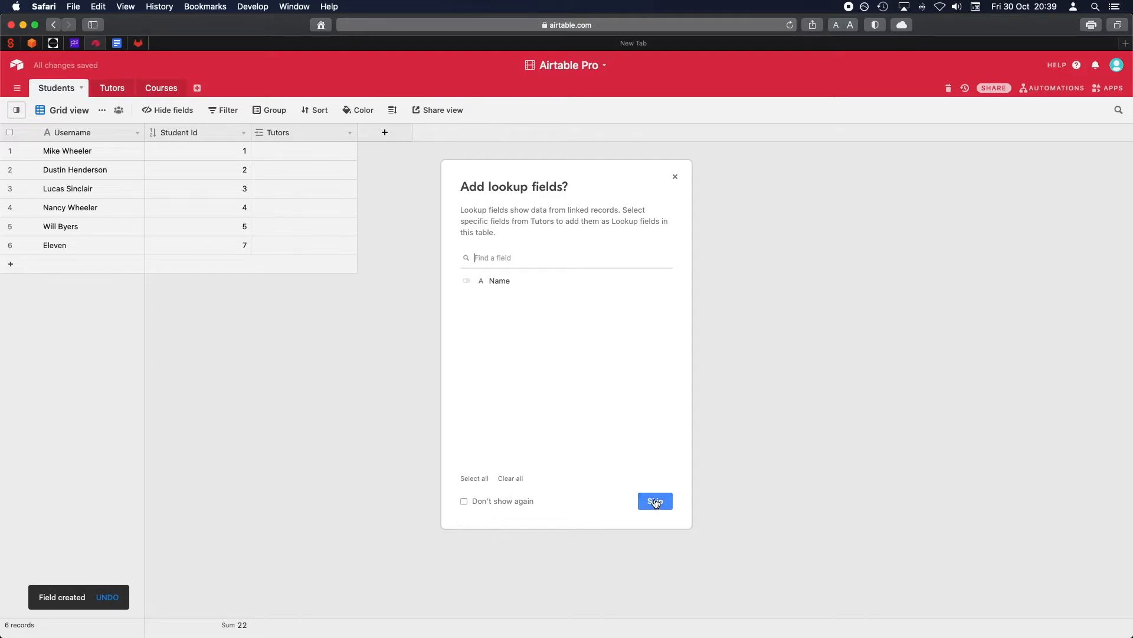
{"action": "left_click", "coordinate": [490, 252]}
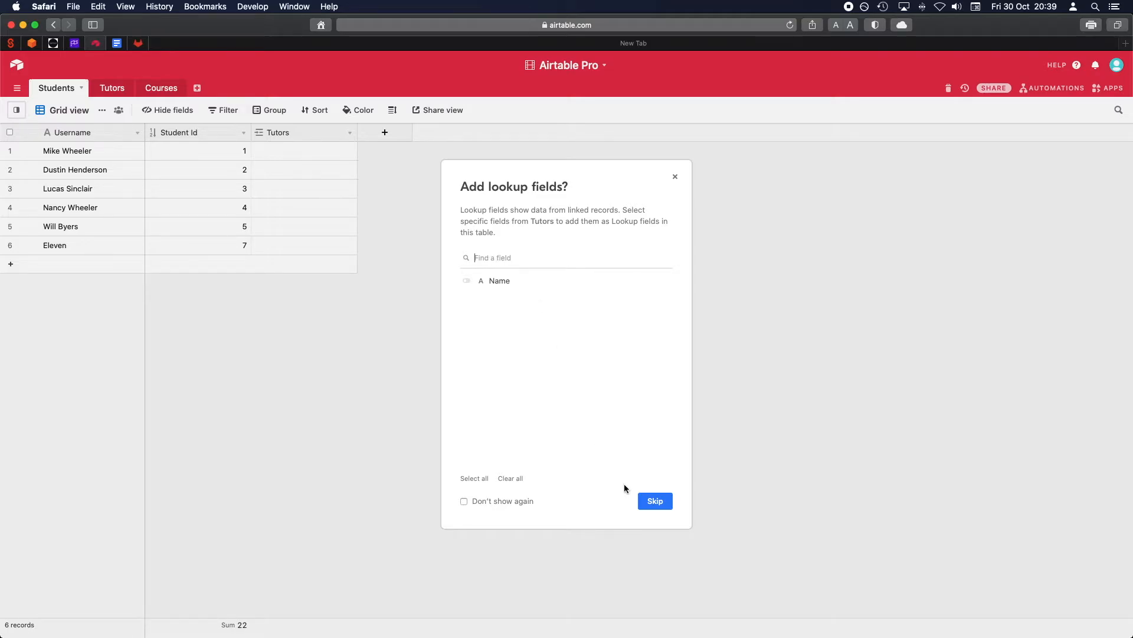
{"action": "left_click", "coordinate": [655, 502]}
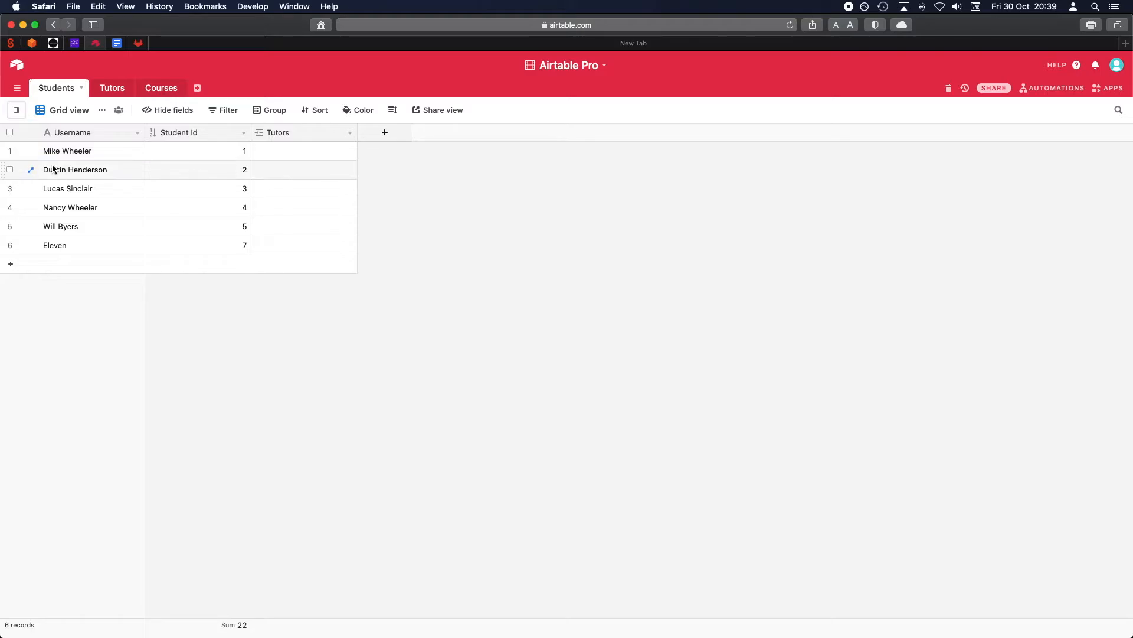
- Examine the linked fields in the Students and Tutors tables and the tutor records available for linking to the first student
{"action": "left_click", "coordinate": [321, 156]}
{"action": "left_click", "coordinate": [373, 262]}
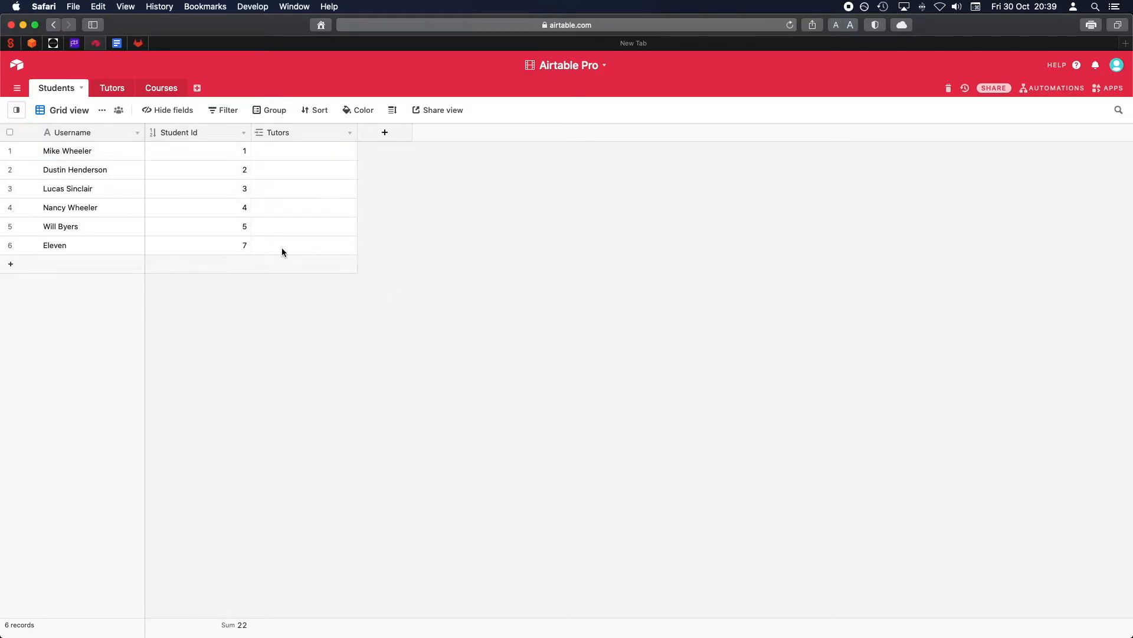
{"action": "left_click", "coordinate": [116, 90]}
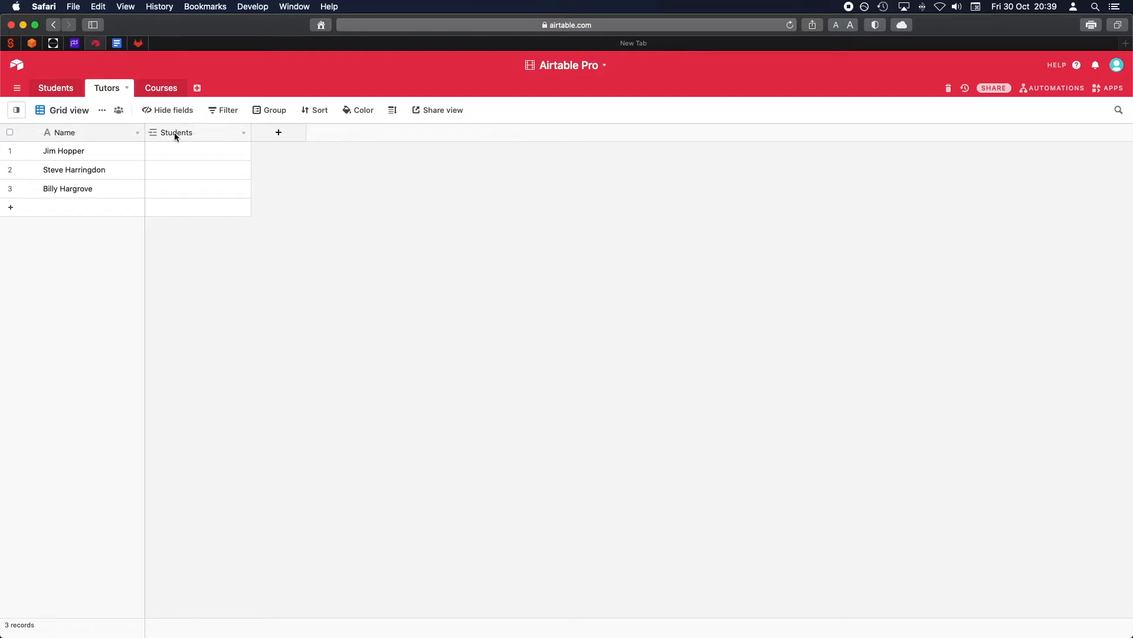
{"action": "left_click", "coordinate": [69, 89]}
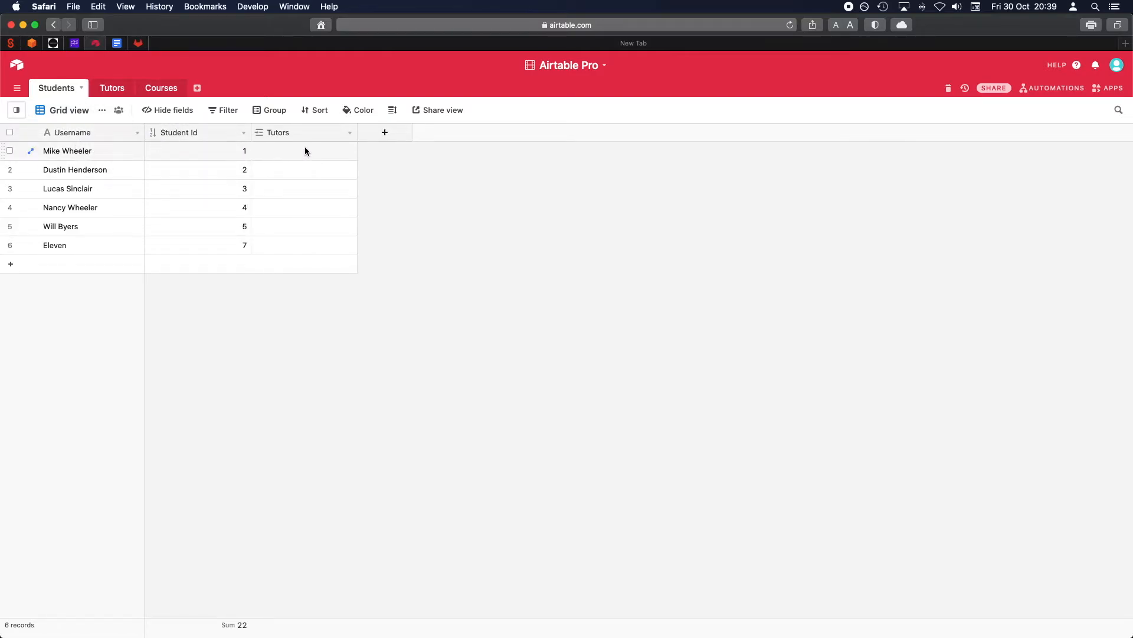
{"action": "left_click", "coordinate": [115, 90]}
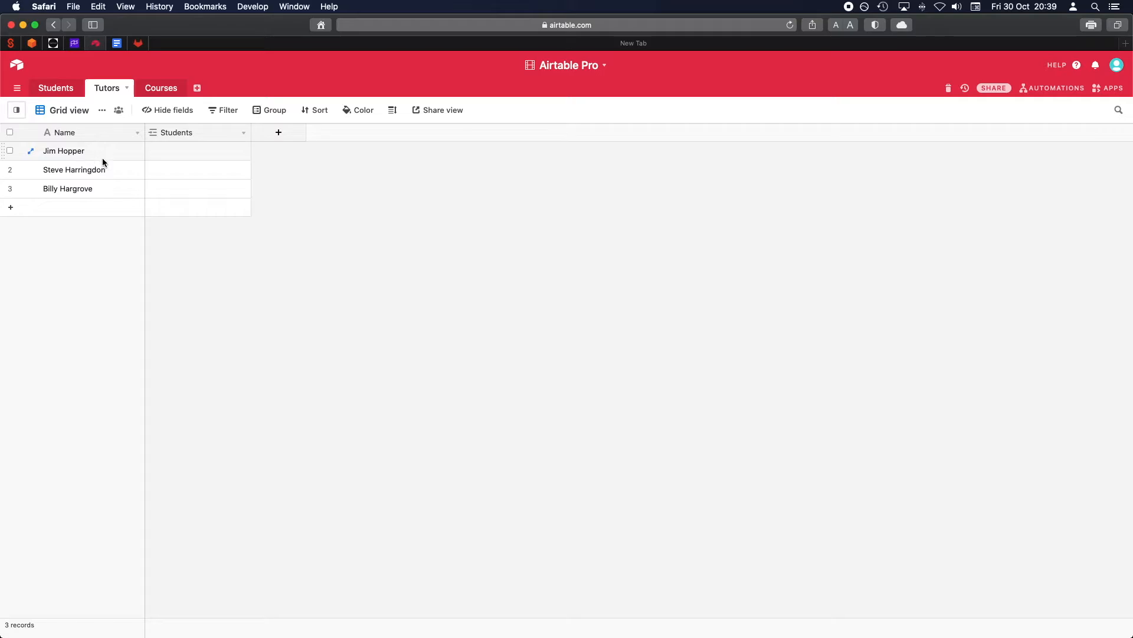
{"action": "left_click", "coordinate": [62, 94]}
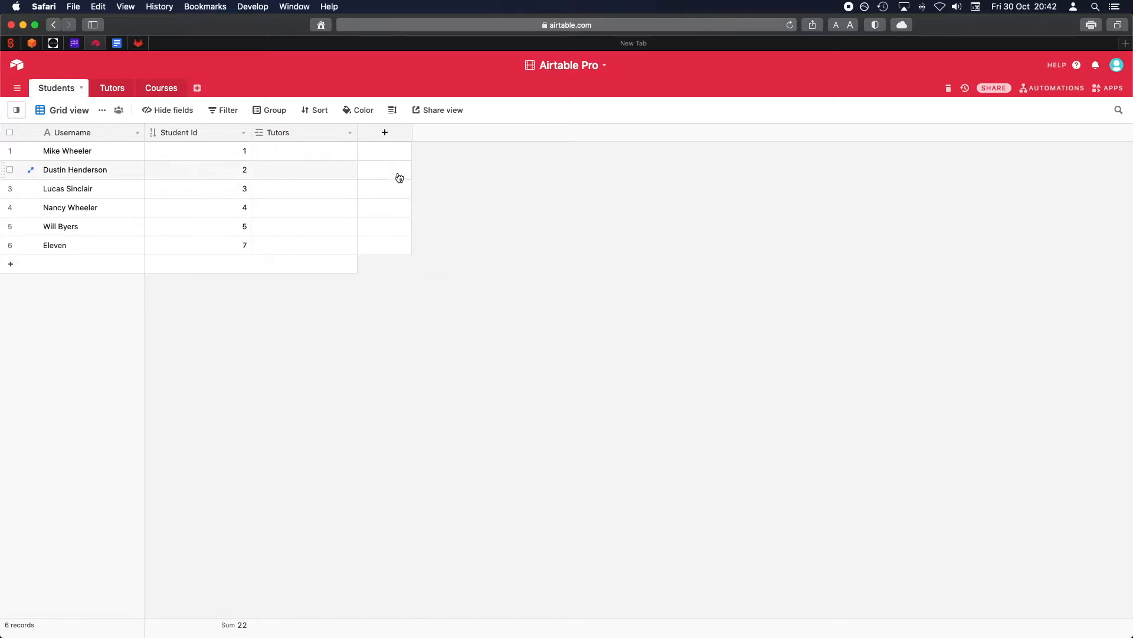
{"action": "left_click", "coordinate": [306, 148]}
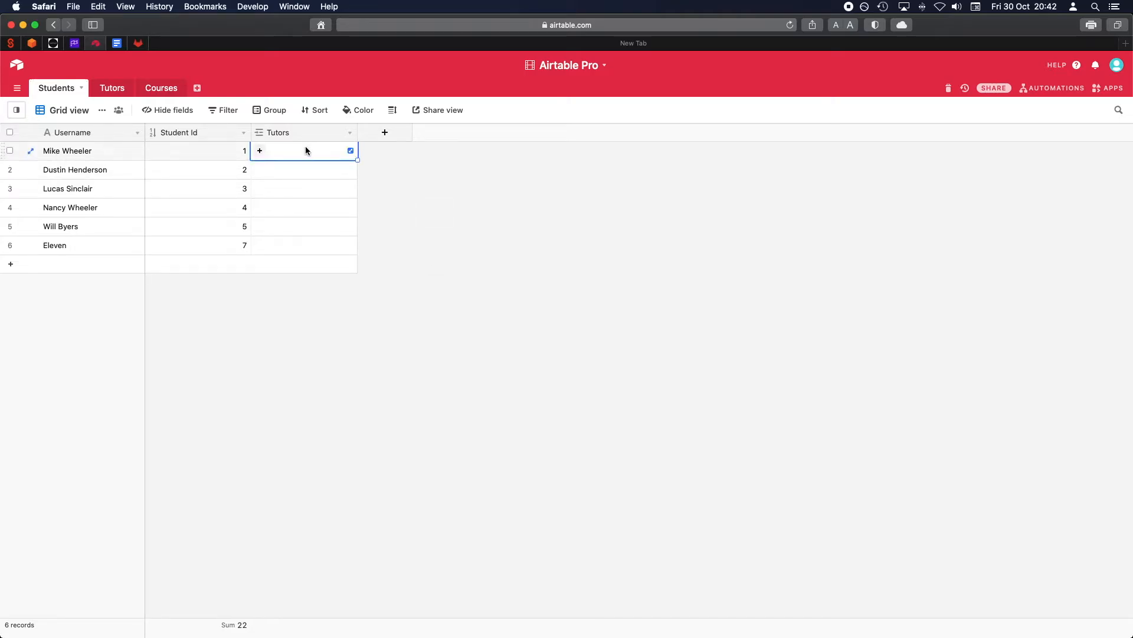
{"action": "left_click", "coordinate": [257, 151]}
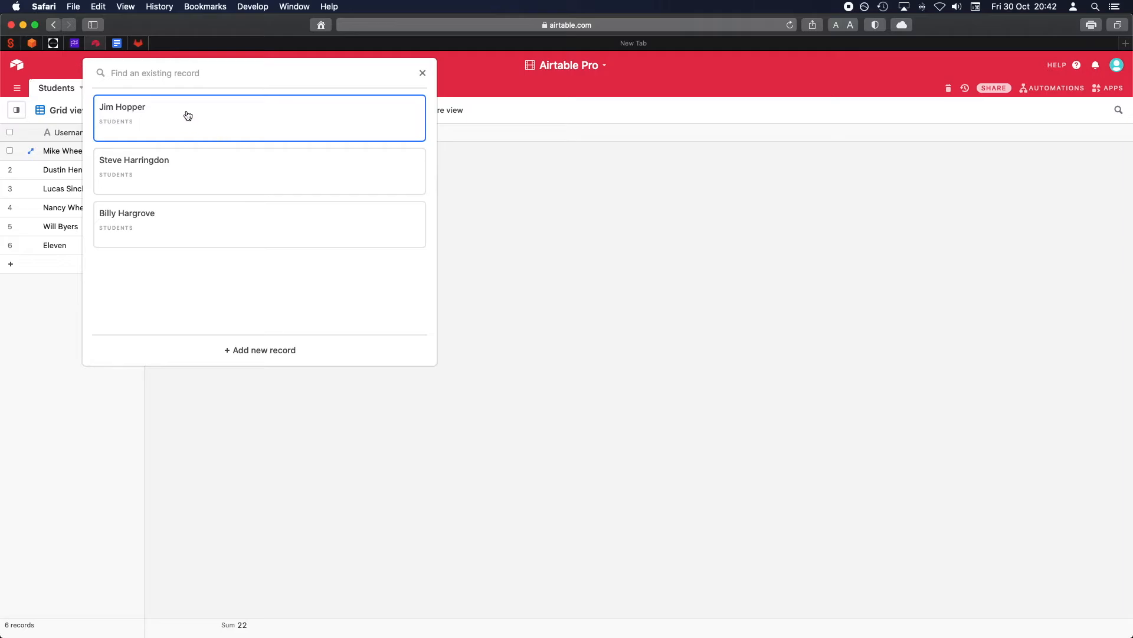
{"action": "left_click", "coordinate": [423, 74]}
{"action": "left_click", "coordinate": [107, 88]}
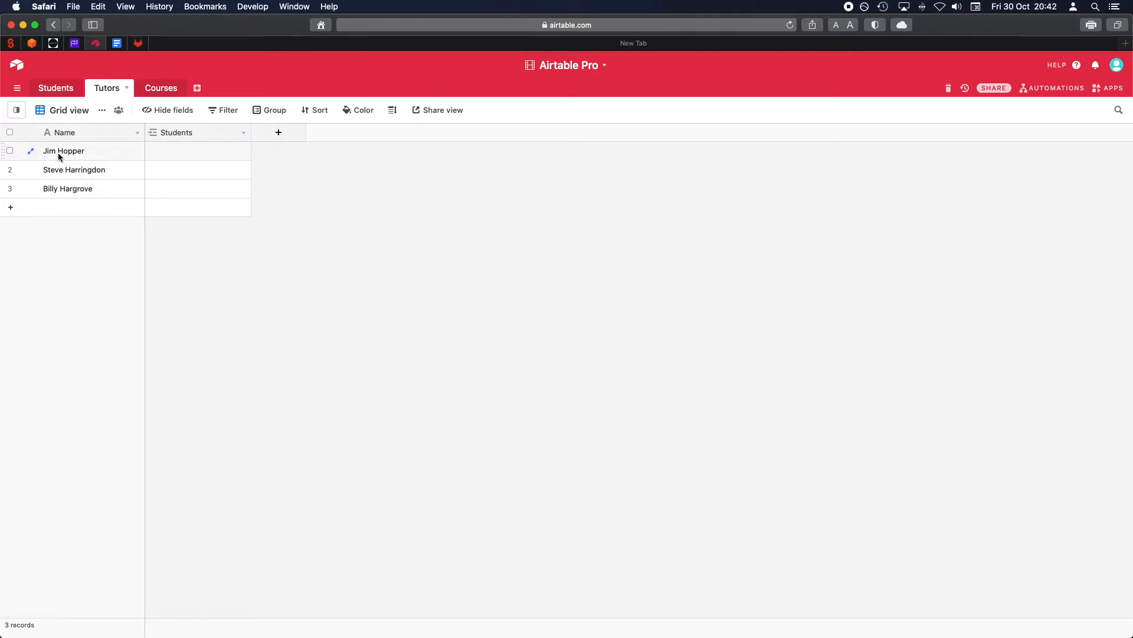
- Link the first student's record in the Students table to the second tutor
{"action": "left_click", "coordinate": [56, 88]}
{"action": "left_click", "coordinate": [265, 151]}
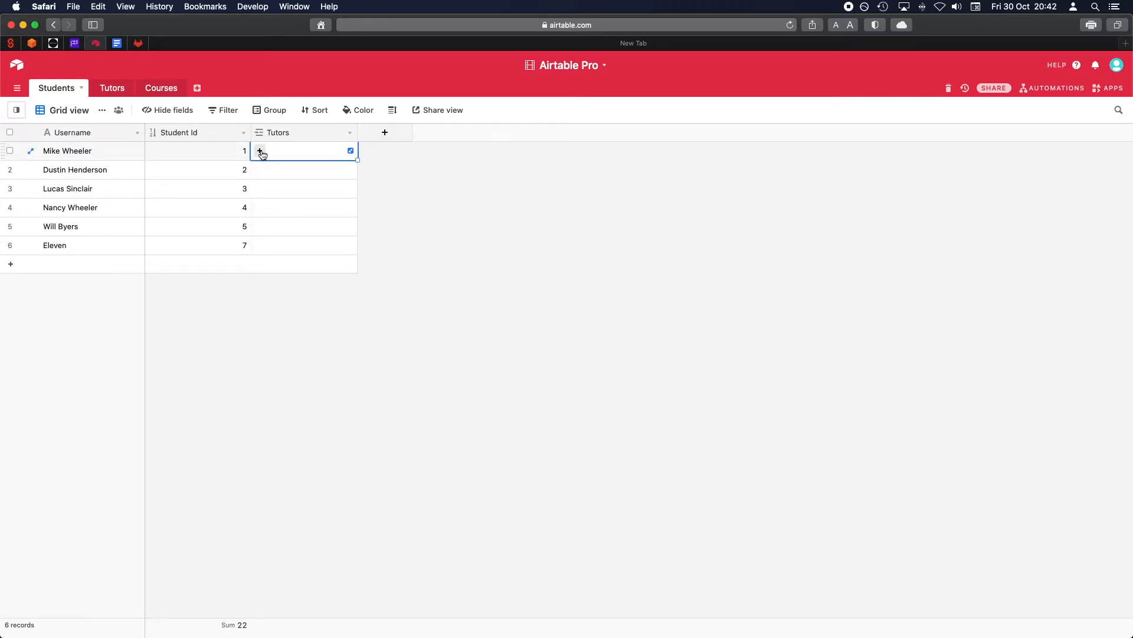
{"action": "left_click", "coordinate": [260, 152]}
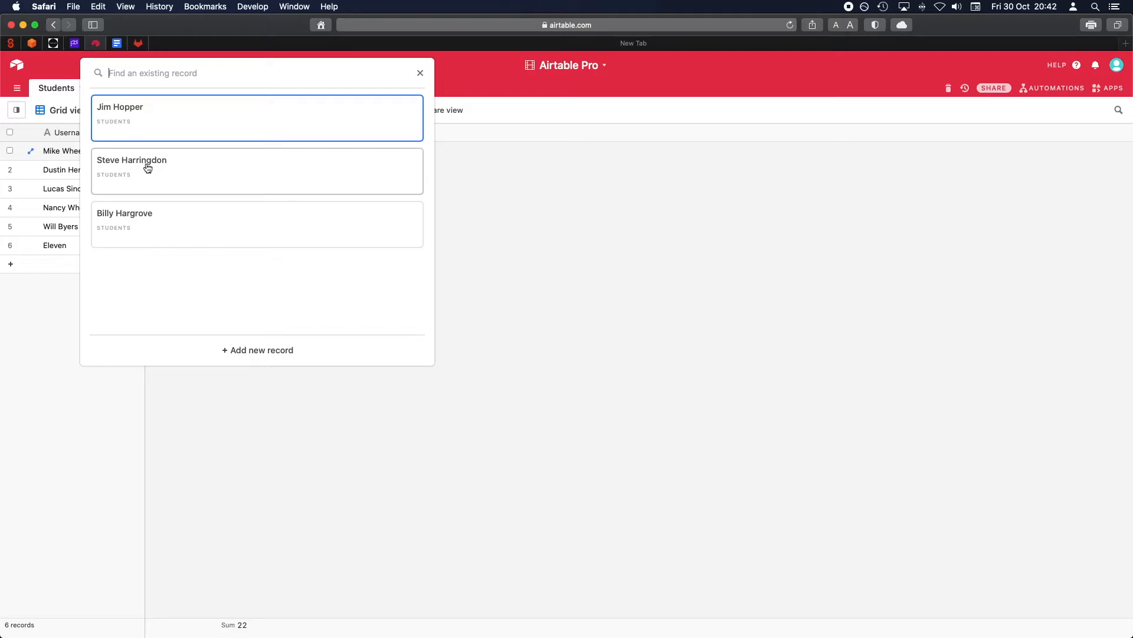
{"action": "left_click", "coordinate": [177, 180]}
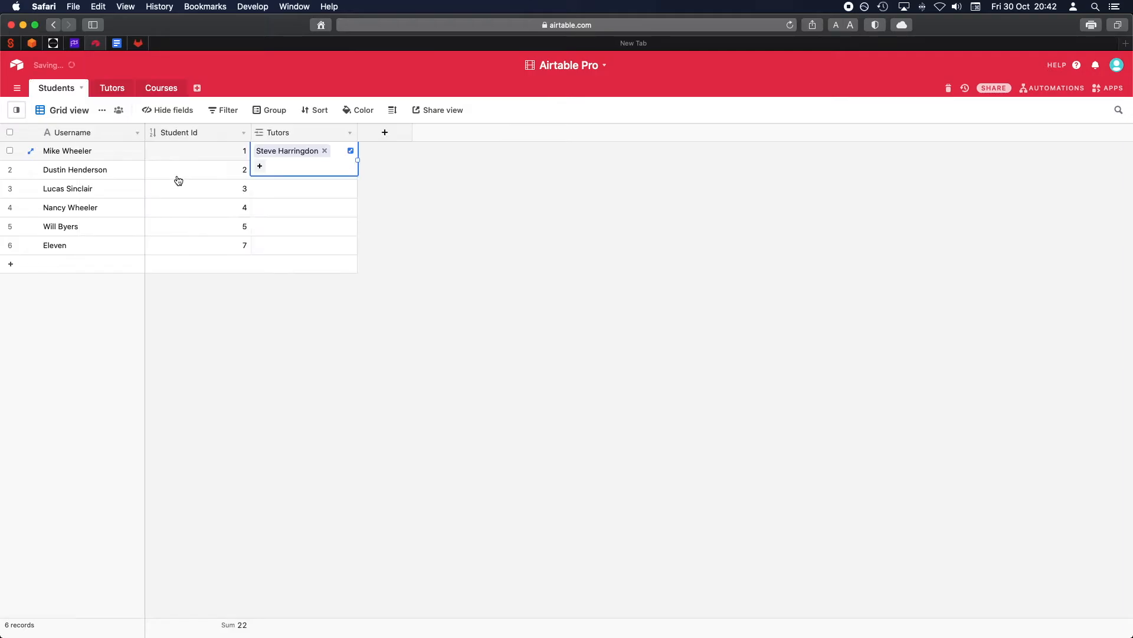
{"action": "left_click", "coordinate": [417, 213]}
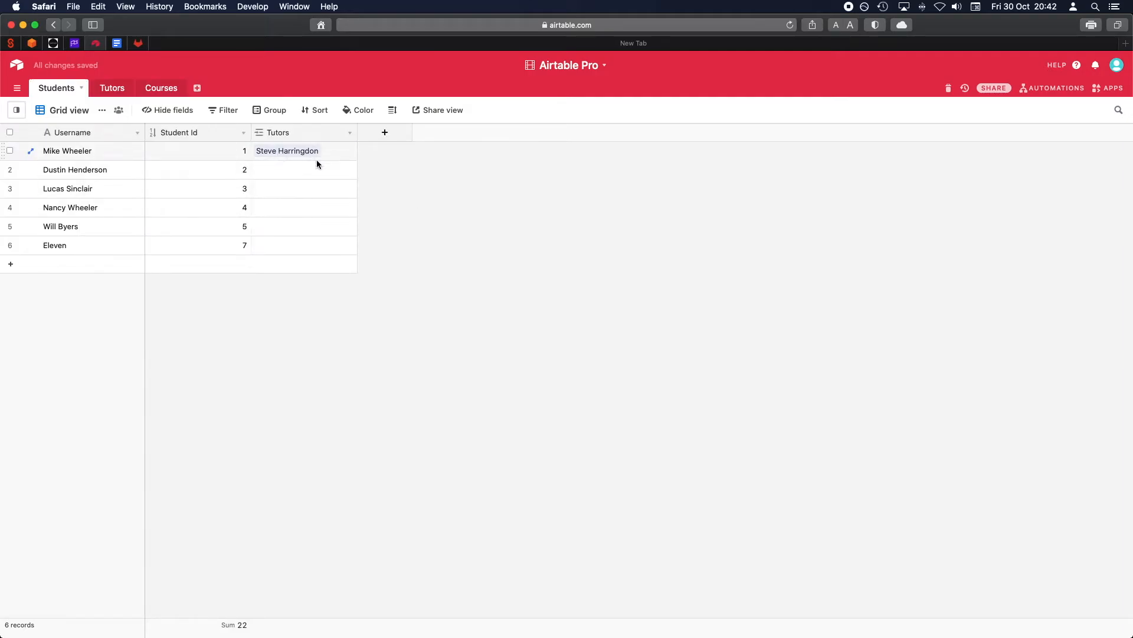
{"action": "left_click", "coordinate": [284, 154]}
{"action": "left_click", "coordinate": [375, 167]}
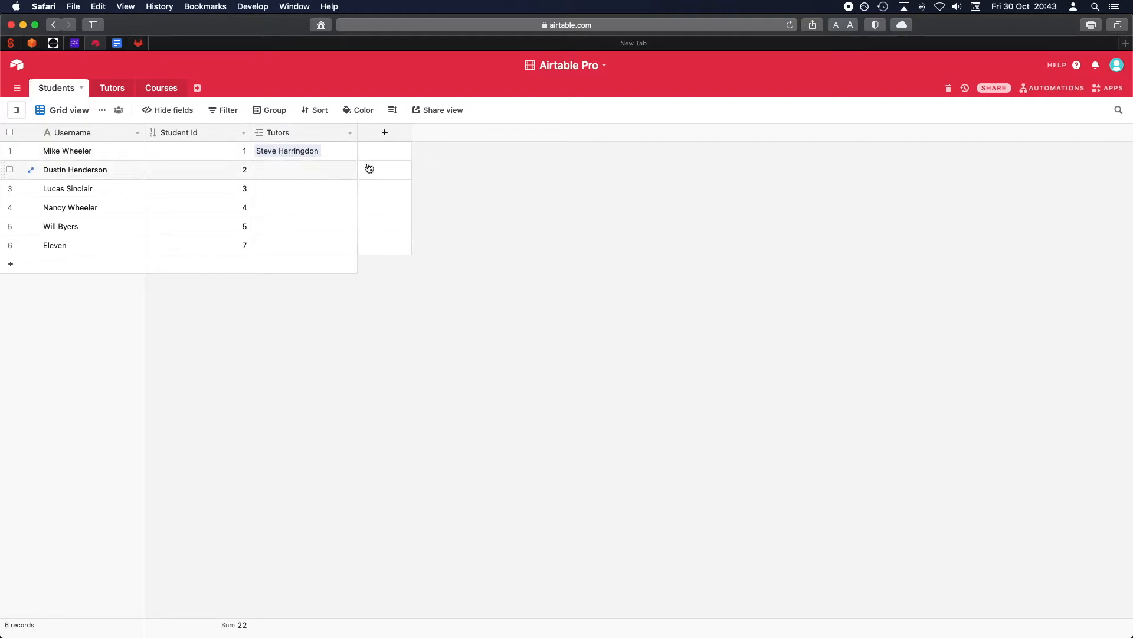
- Check the second tutor's linked student in the Tutors table and view that student's expanded record
{"action": "left_click", "coordinate": [112, 89]}
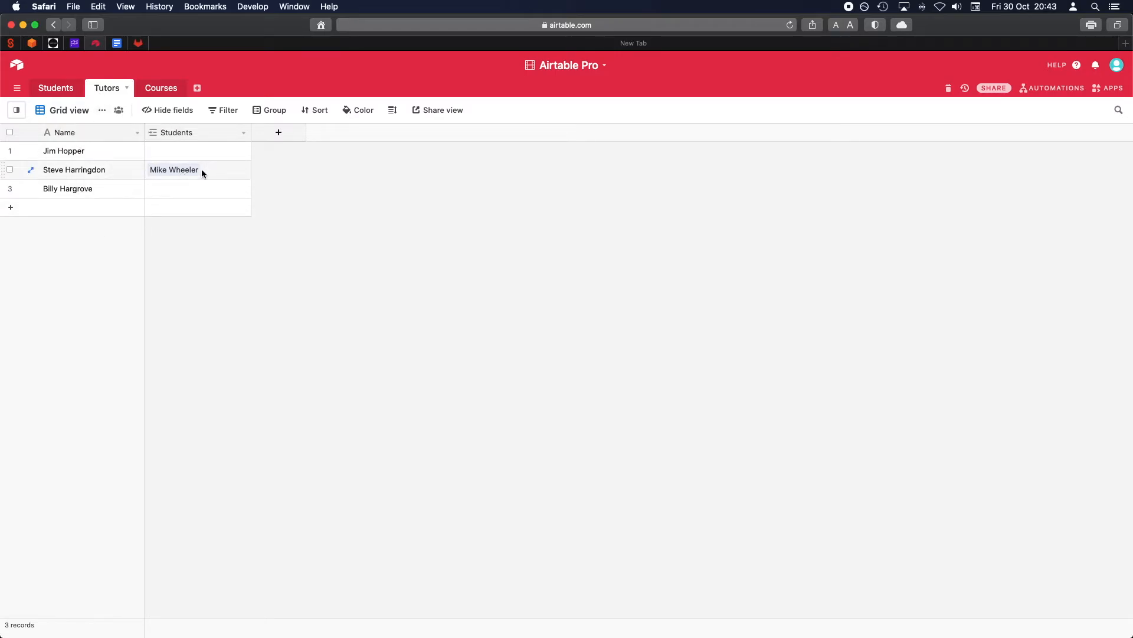
{"action": "left_click", "coordinate": [171, 170]}
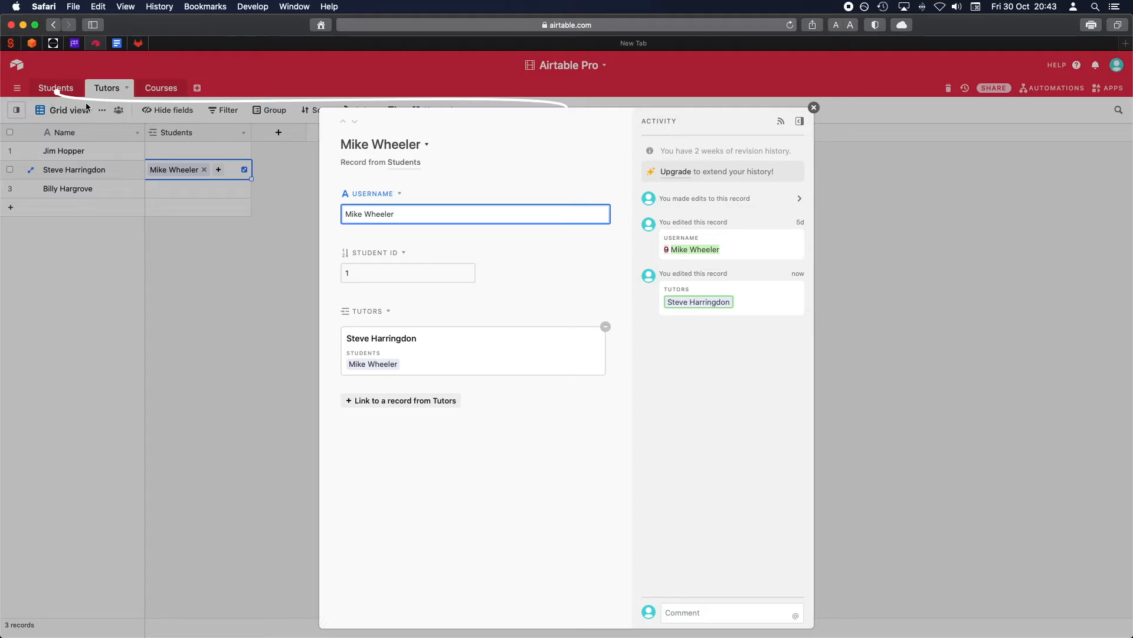
{"action": "left_click", "coordinate": [813, 107]}
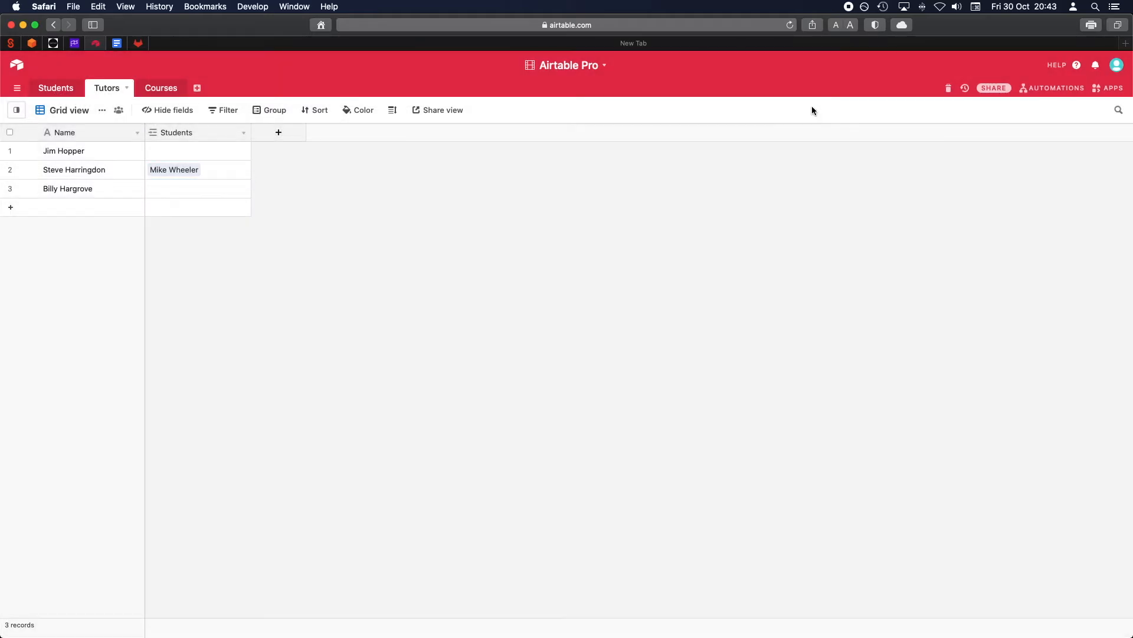
- In the Students table, link the second student to the second tutor and the third student to the first tutor
{"action": "left_click", "coordinate": [61, 88]}
{"action": "left_click", "coordinate": [289, 168]}
{"action": "left_click", "coordinate": [260, 170]}
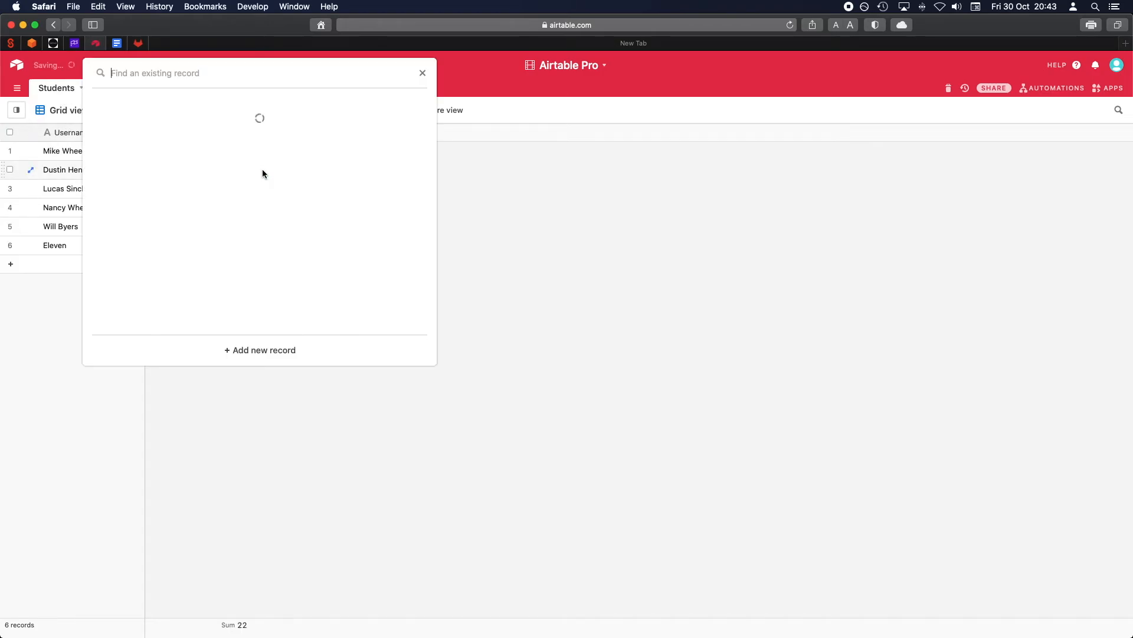
{"action": "left_click", "coordinate": [219, 178]}
{"action": "left_click", "coordinate": [280, 192]}
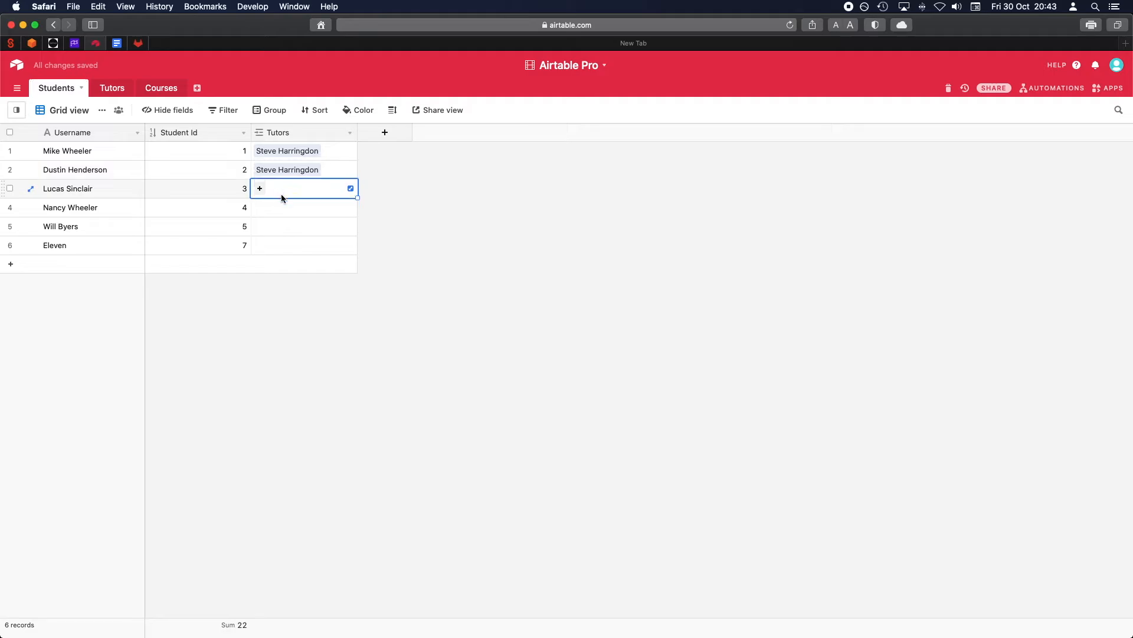
{"action": "left_click", "coordinate": [260, 188]}
{"action": "left_click", "coordinate": [173, 126]}
- Link the fourth and fifth students to the third tutor and check the links in the Tutors table
{"action": "left_click", "coordinate": [271, 212]}
{"action": "left_click", "coordinate": [261, 207]}
{"action": "left_click", "coordinate": [178, 237]}
{"action": "left_click", "coordinate": [298, 227]}
{"action": "left_click", "coordinate": [263, 230]}
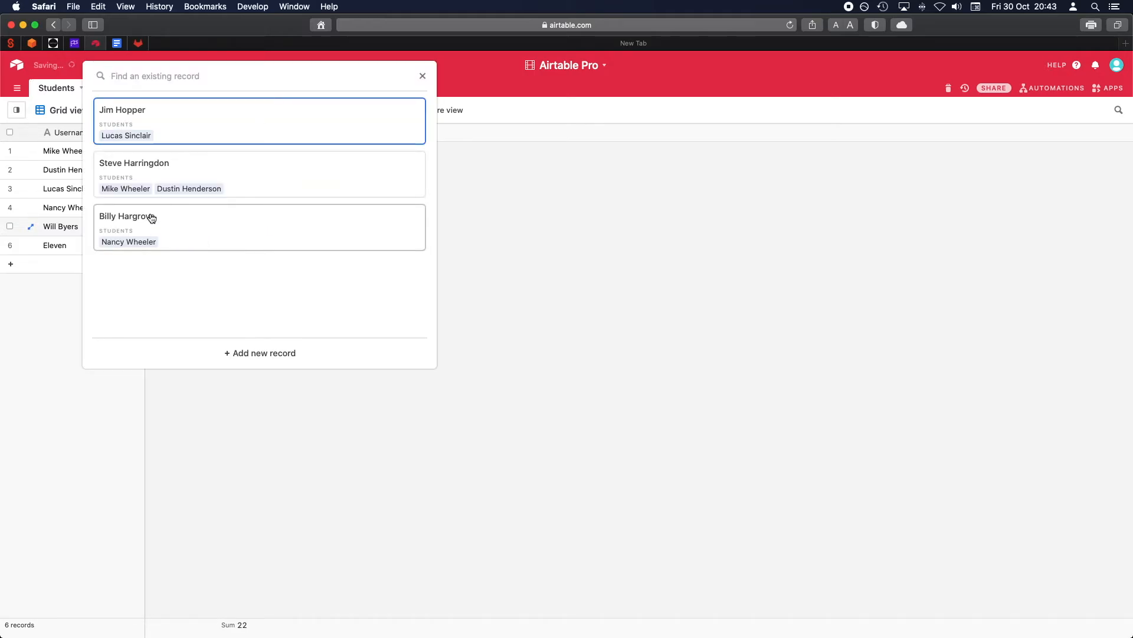
{"action": "left_click", "coordinate": [150, 217]}
{"action": "left_click", "coordinate": [501, 331]}
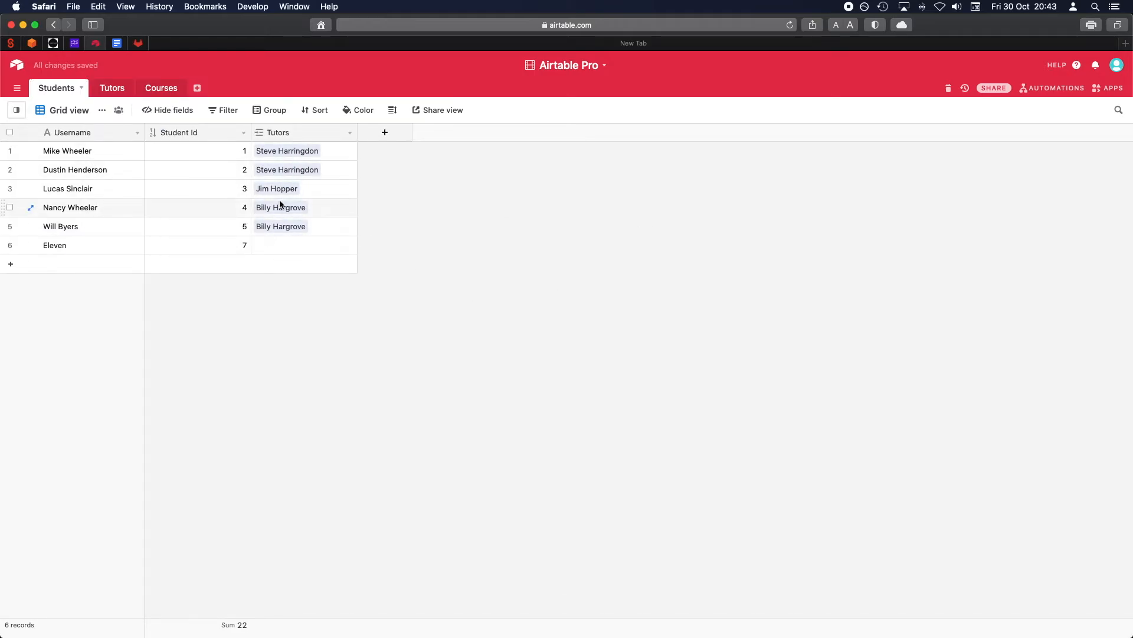
{"action": "left_click", "coordinate": [115, 91]}
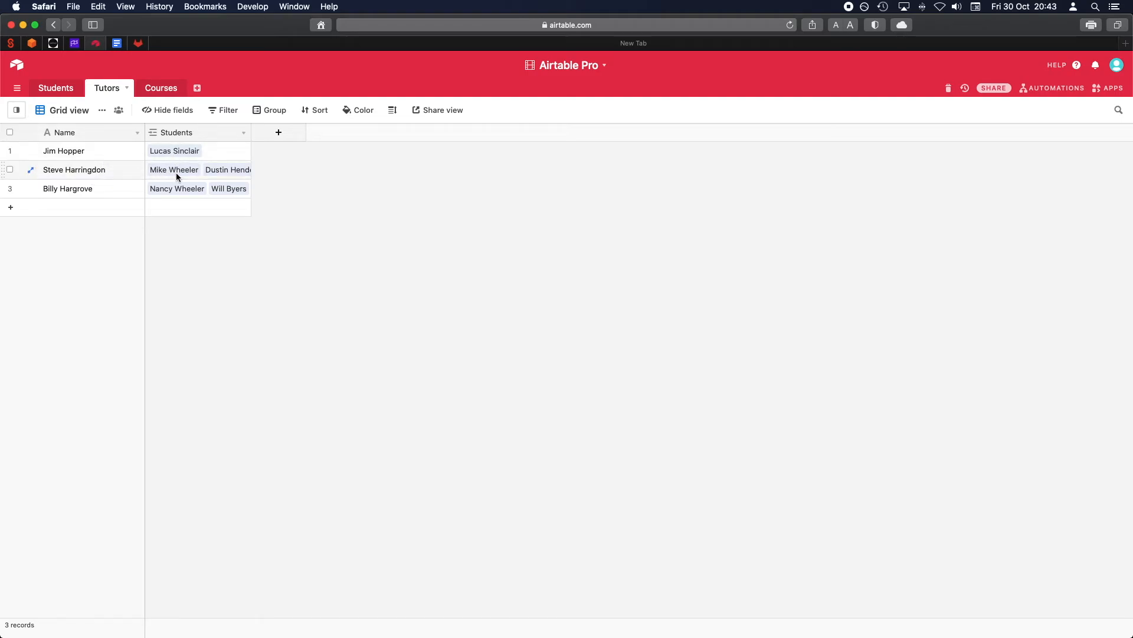
- Set the Tutors grid's row height to Tall and view the expanded record of the second tutor's second linked student
{"action": "left_click", "coordinate": [396, 110]}
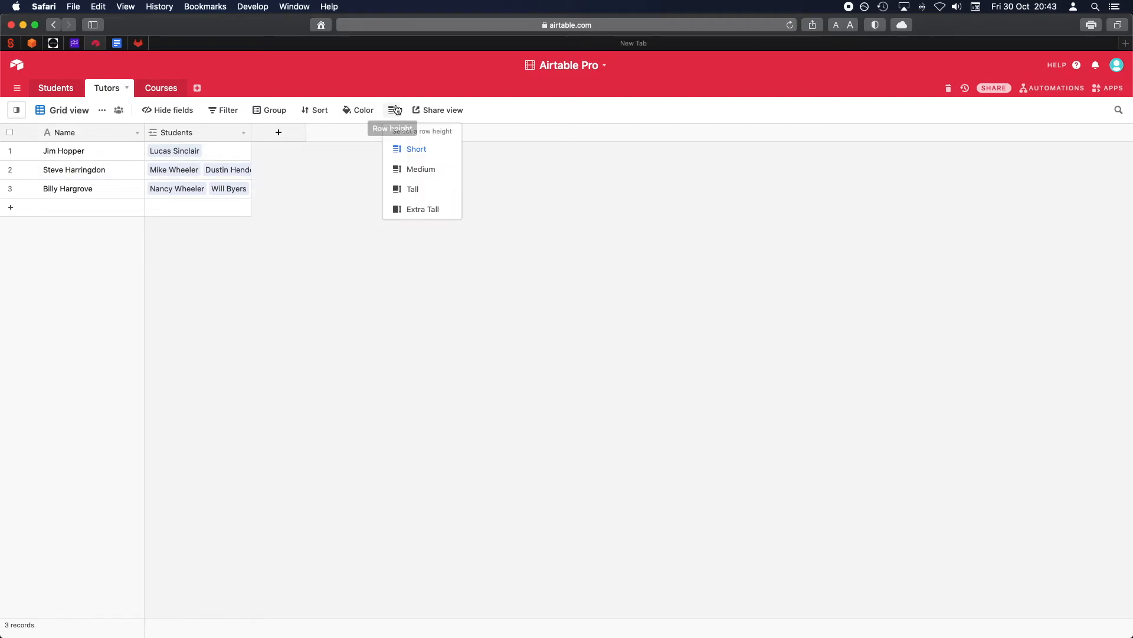
{"action": "left_click", "coordinate": [417, 190]}
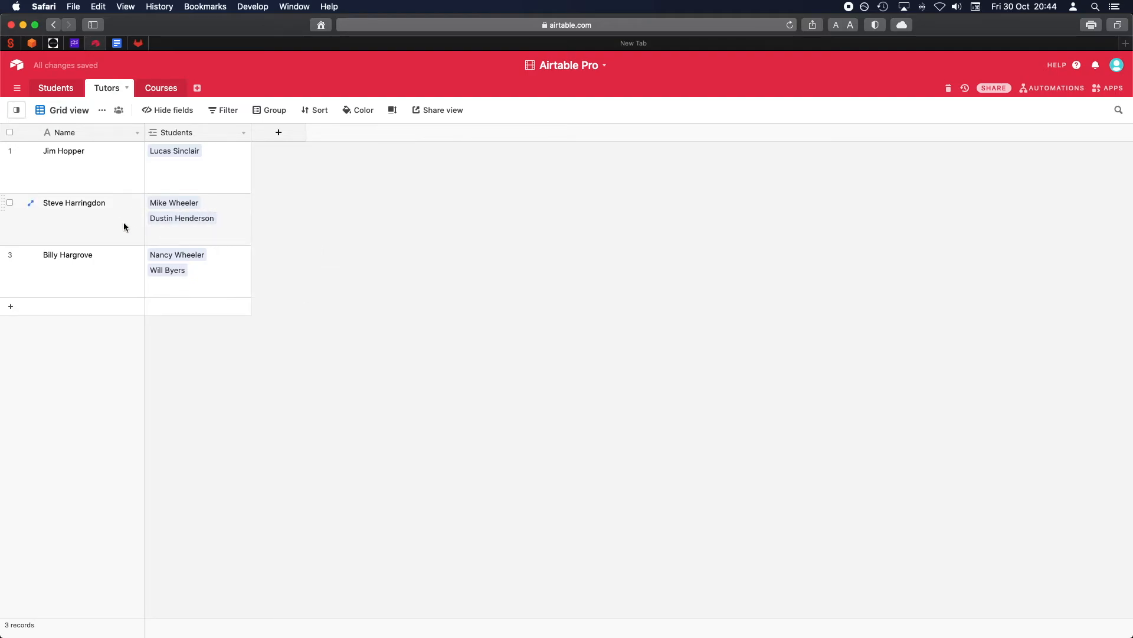
{"action": "left_click", "coordinate": [195, 222]}
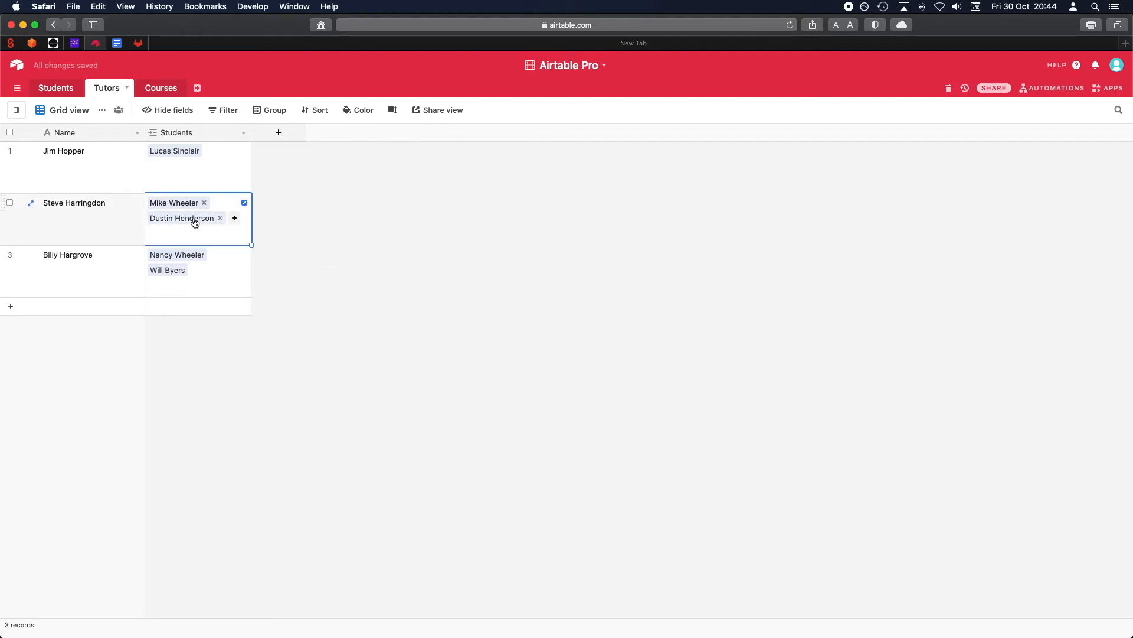
{"action": "left_click", "coordinate": [186, 222]}
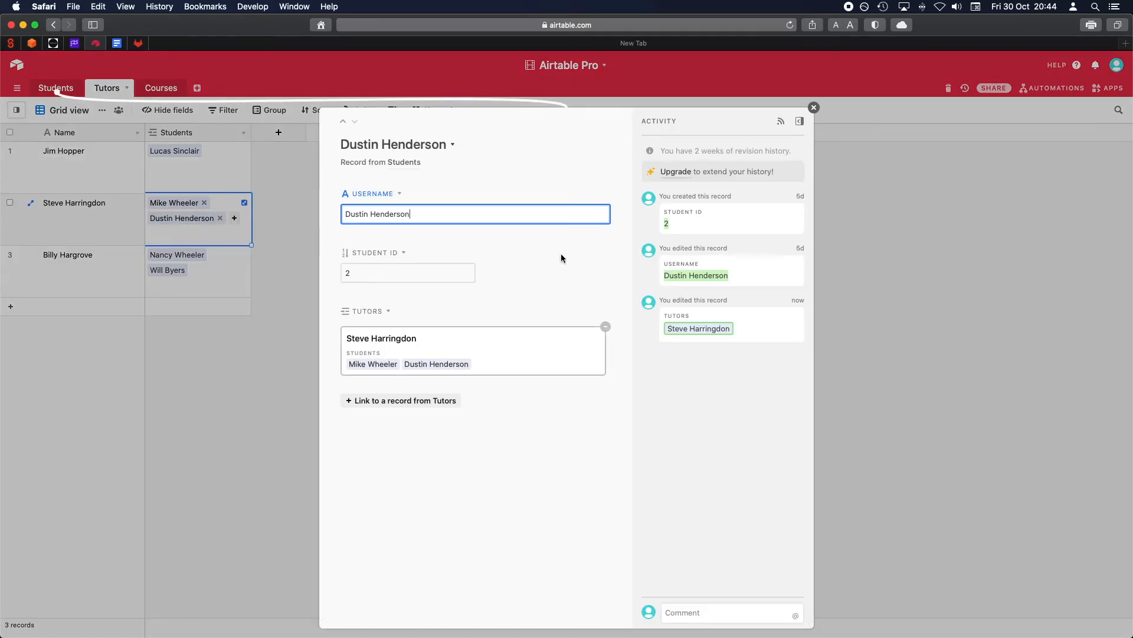
{"action": "left_click", "coordinate": [814, 108]}
{"action": "left_click", "coordinate": [373, 173]}
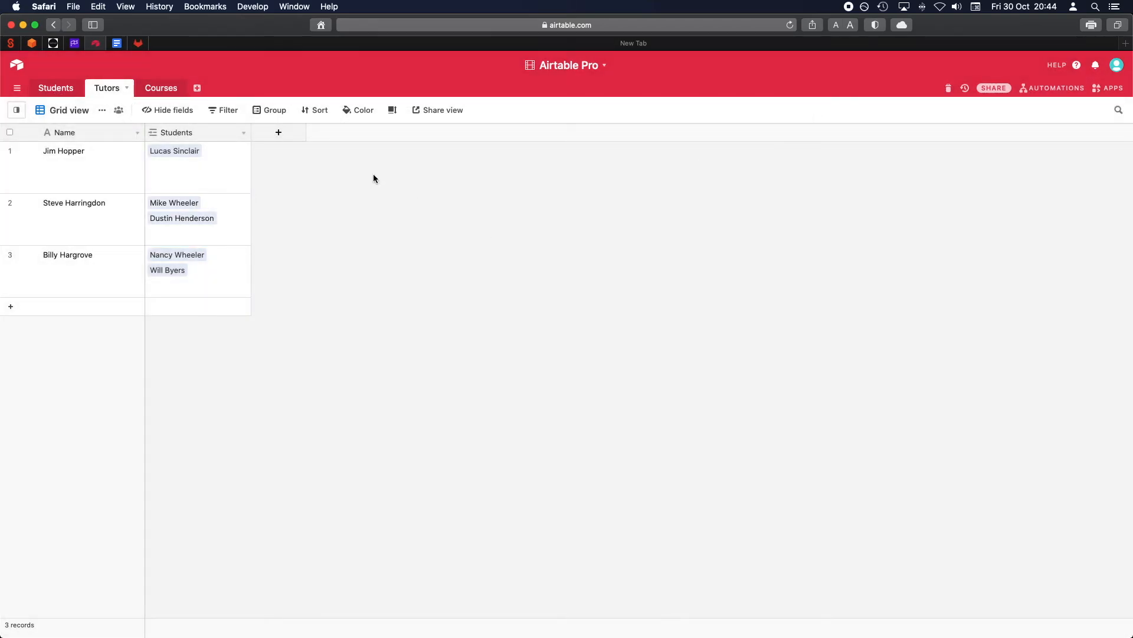
- In the Students table, add a field linking to records in the Courses table, without any lookup fields
{"action": "left_click", "coordinate": [61, 89]}
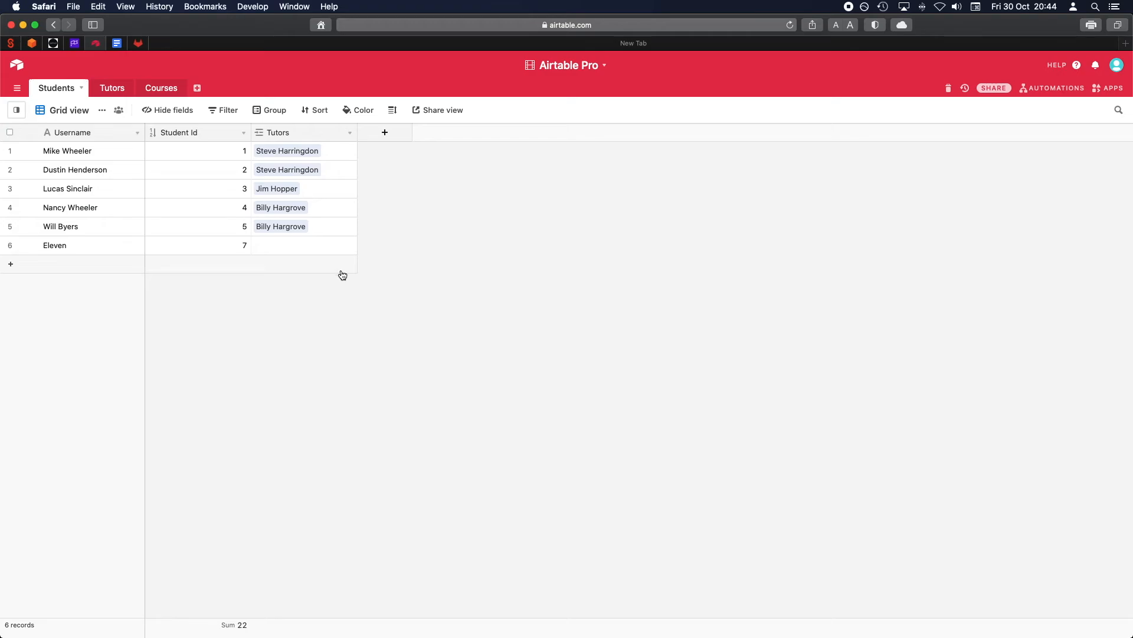
{"action": "left_click", "coordinate": [153, 90]}
{"action": "left_click", "coordinate": [72, 91]}
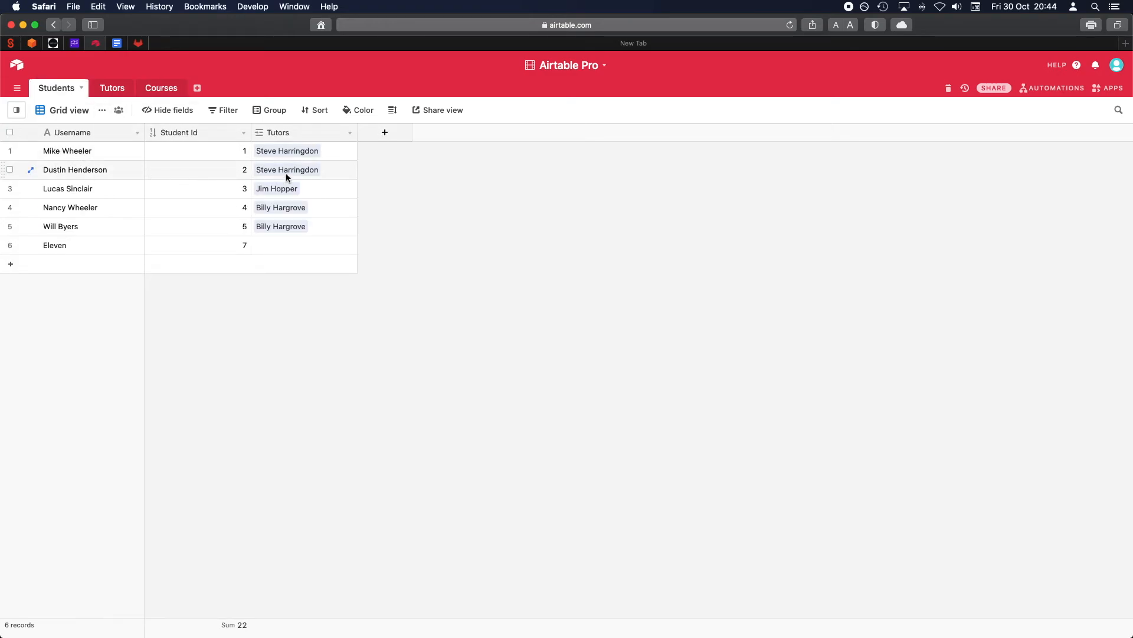
{"action": "left_click", "coordinate": [390, 132]}
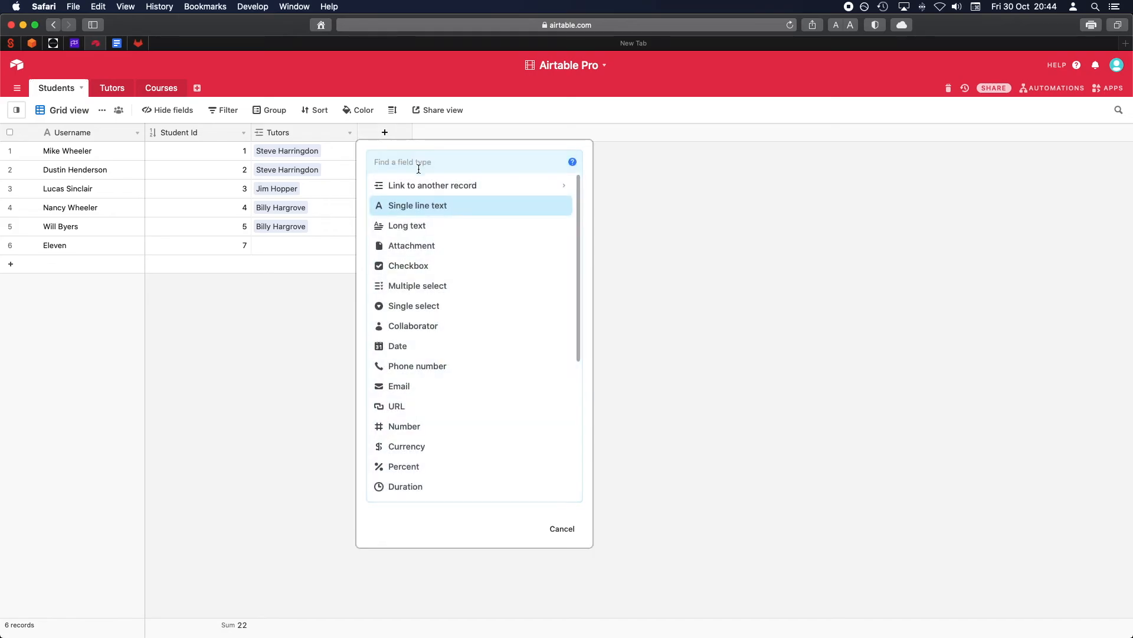
{"action": "left_click", "coordinate": [503, 188]}
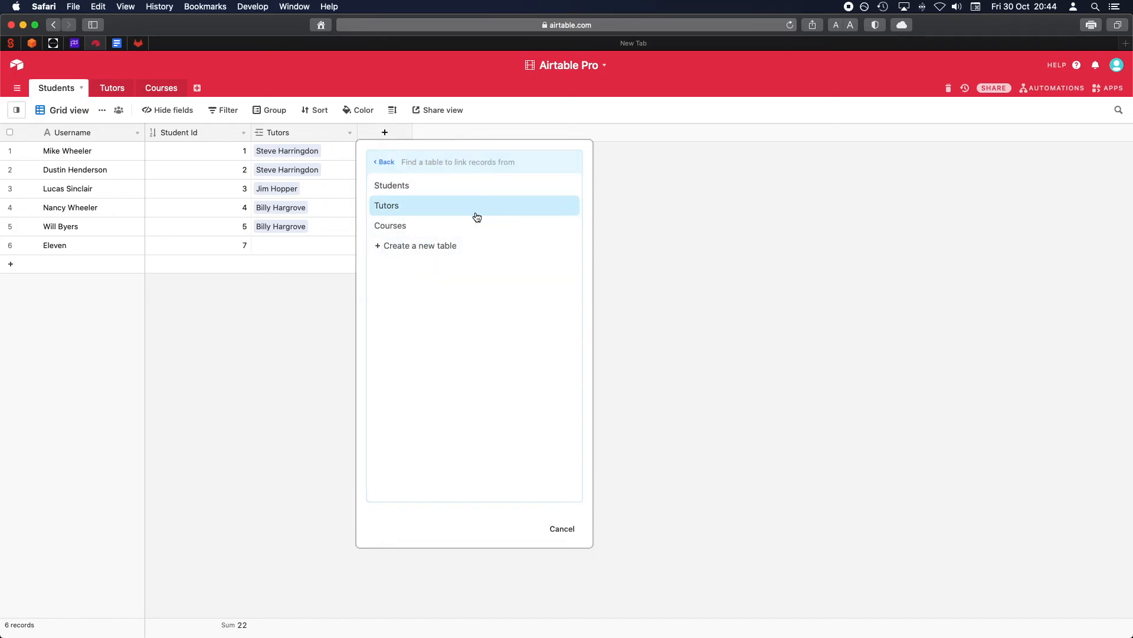
{"action": "left_click", "coordinate": [399, 226]}
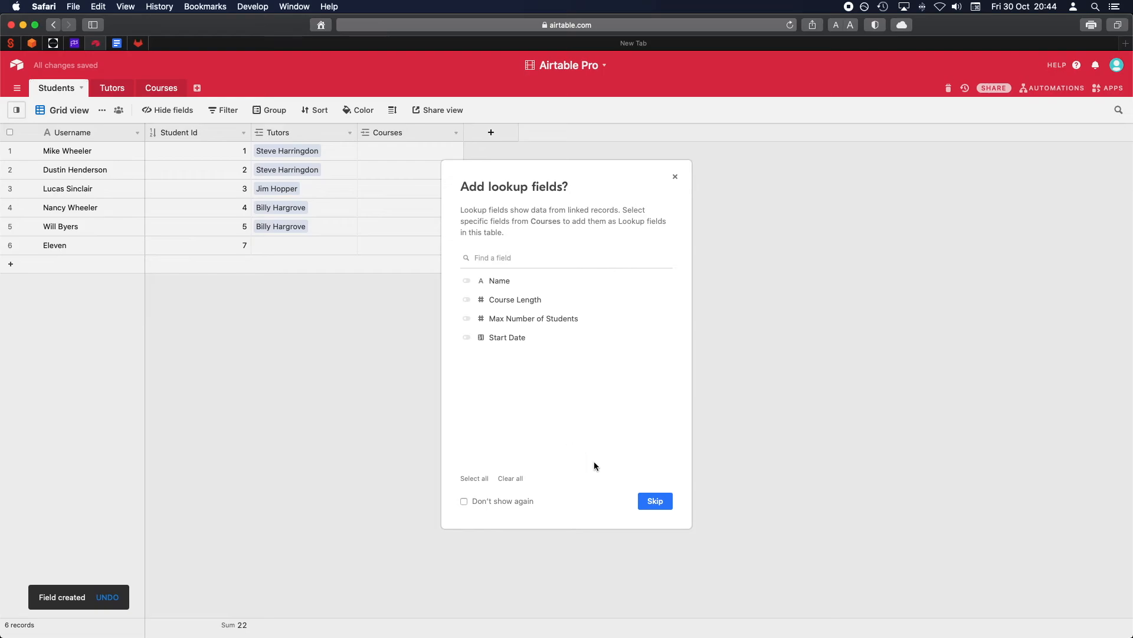
{"action": "left_click", "coordinate": [649, 501]}
- Link the fourth student to the Chemistry and Computer Science courses and widen the Courses column to fit both
{"action": "left_click", "coordinate": [410, 153]}
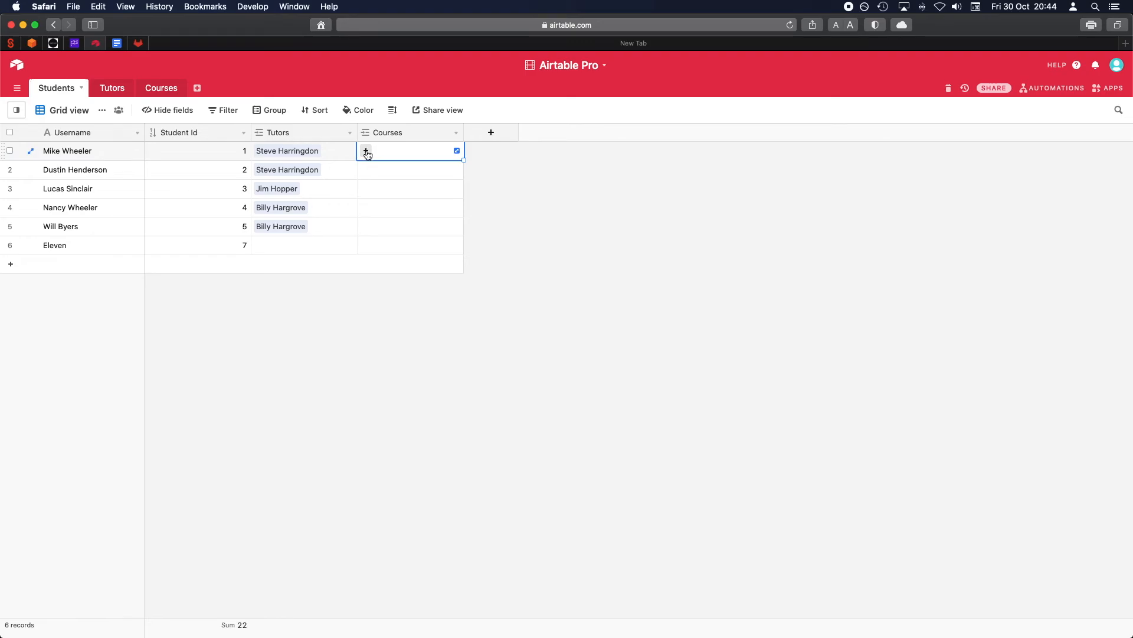
{"action": "left_click", "coordinate": [378, 205]}
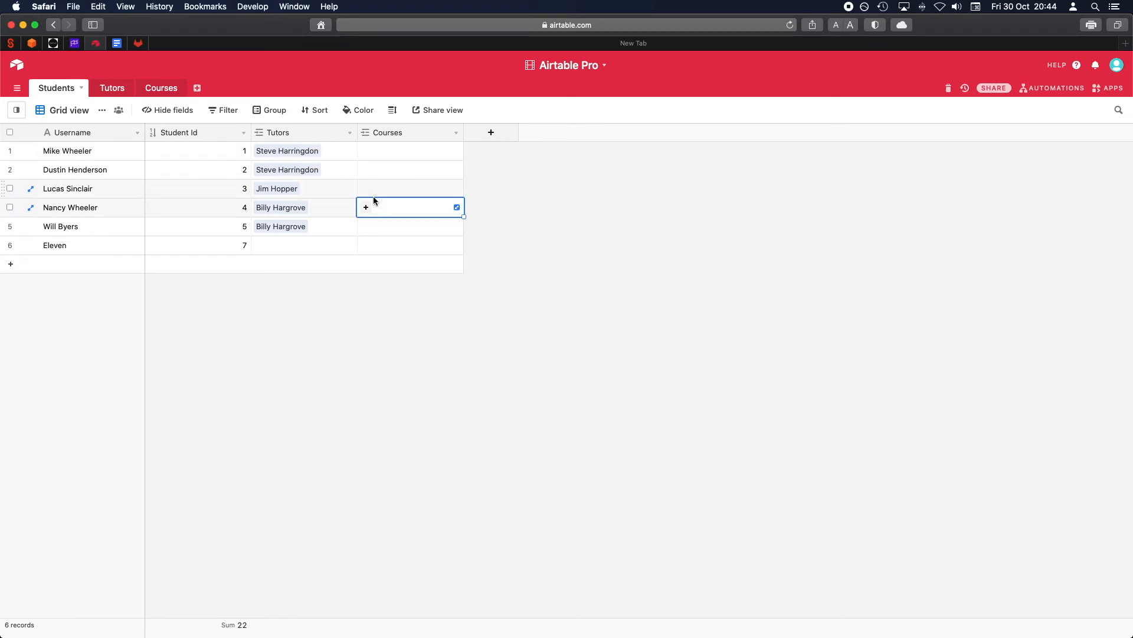
{"action": "left_click", "coordinate": [366, 208]}
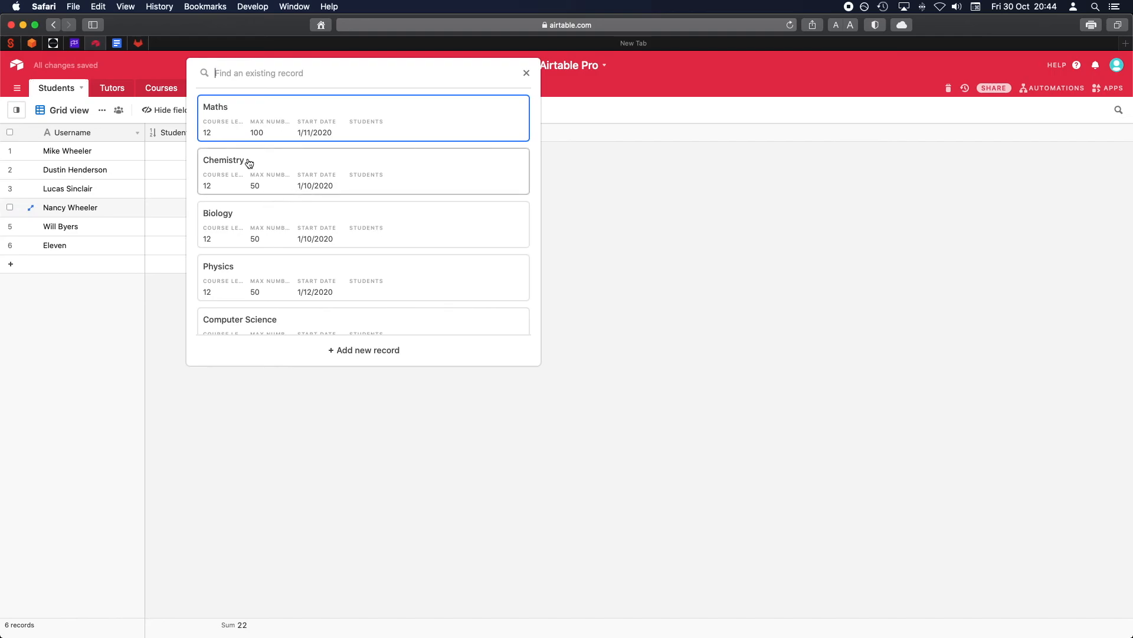
{"action": "left_click", "coordinate": [248, 163]}
{"action": "left_click", "coordinate": [418, 206]}
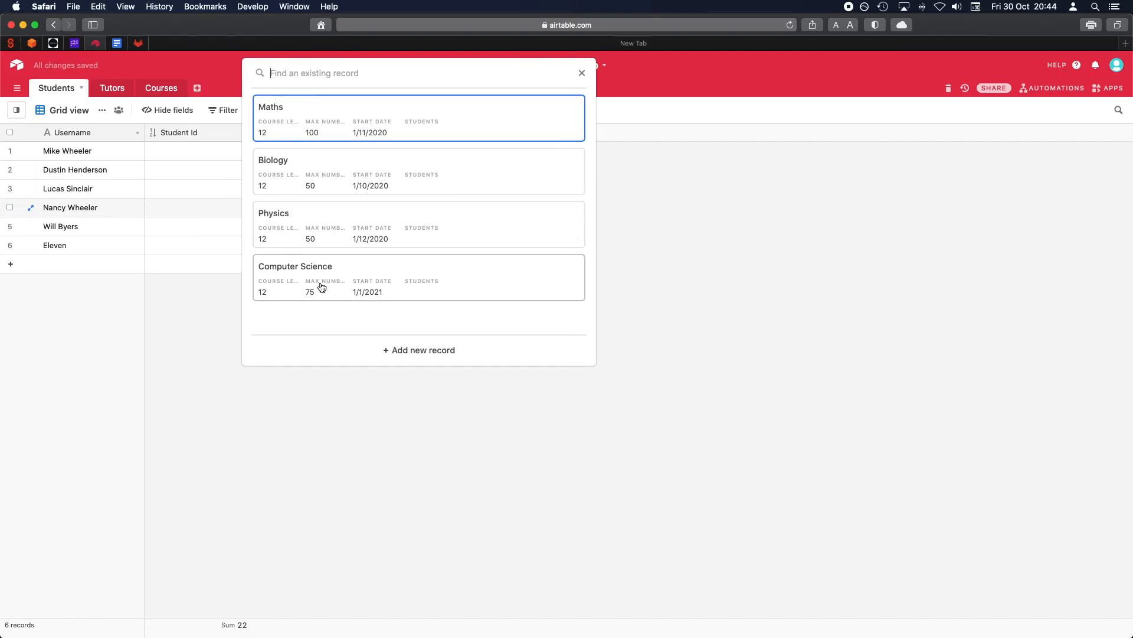
{"action": "left_click", "coordinate": [326, 271]}
{"action": "left_click", "coordinate": [575, 278]}
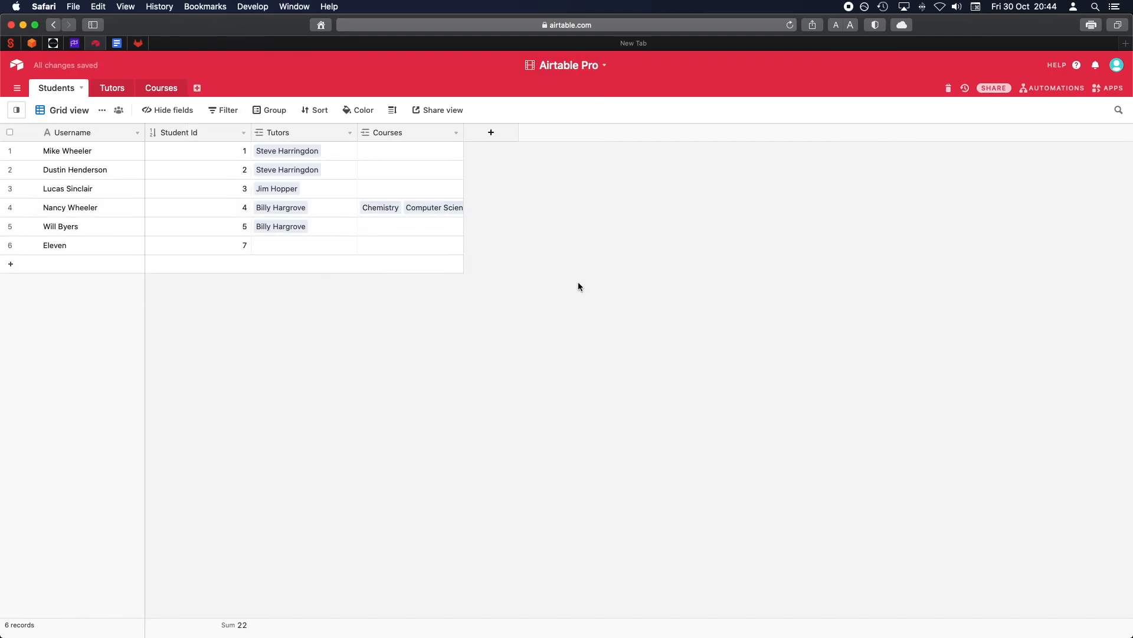
{"action": "left_click_drag", "start_coordinate": [463, 130], "coordinate": [528, 132]}
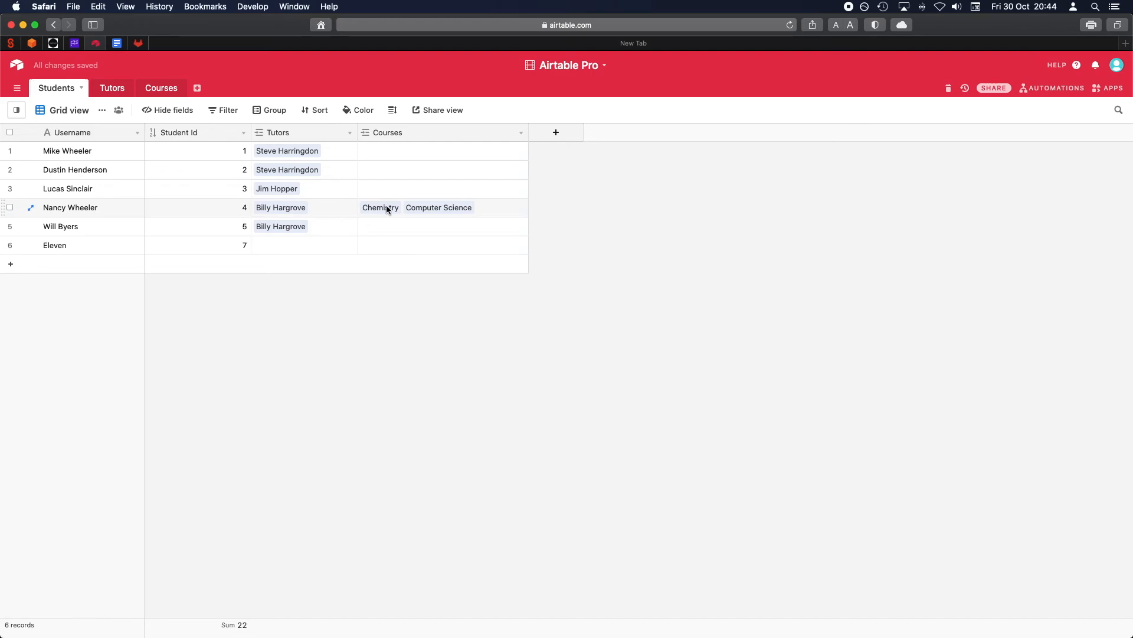
- Check the linked students in the Courses table, view the expanded record of Chemistry's student, and return to the Students table
{"action": "left_click", "coordinate": [169, 87]}
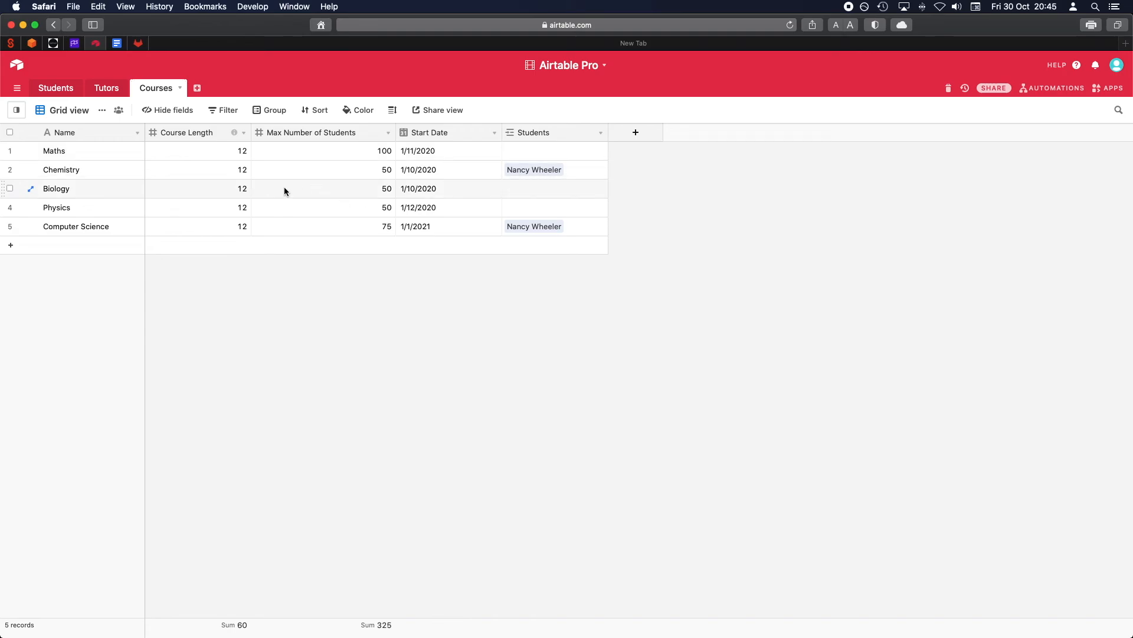
{"action": "left_click", "coordinate": [523, 170]}
{"action": "left_click", "coordinate": [541, 174]}
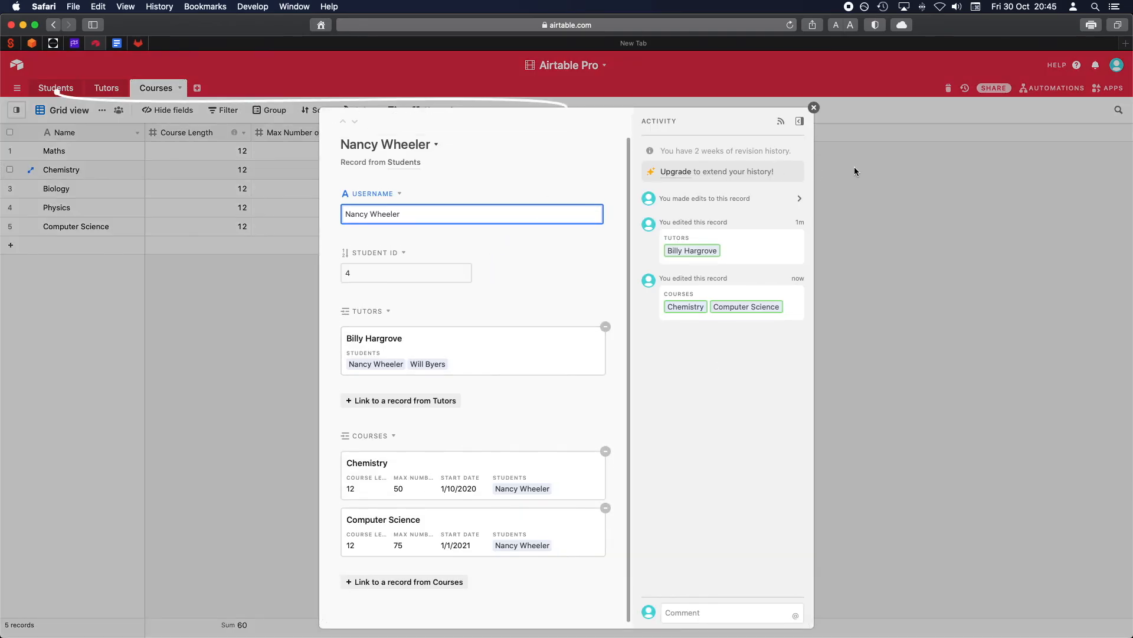
{"action": "left_click", "coordinate": [839, 168]}
{"action": "left_click", "coordinate": [106, 88]}
{"action": "left_click", "coordinate": [55, 87]}
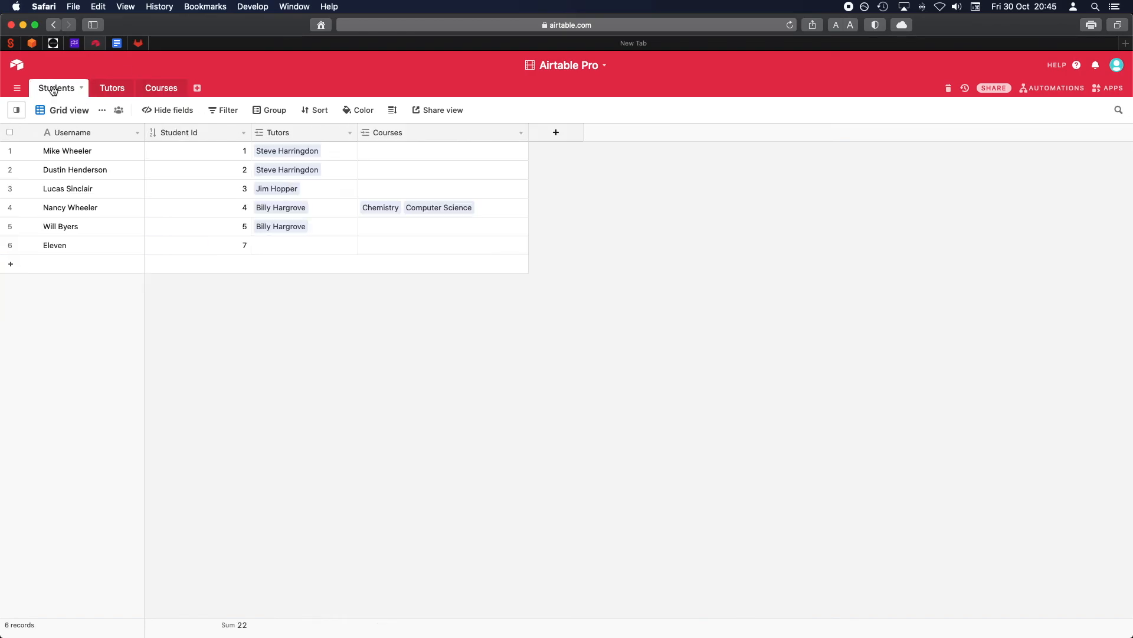